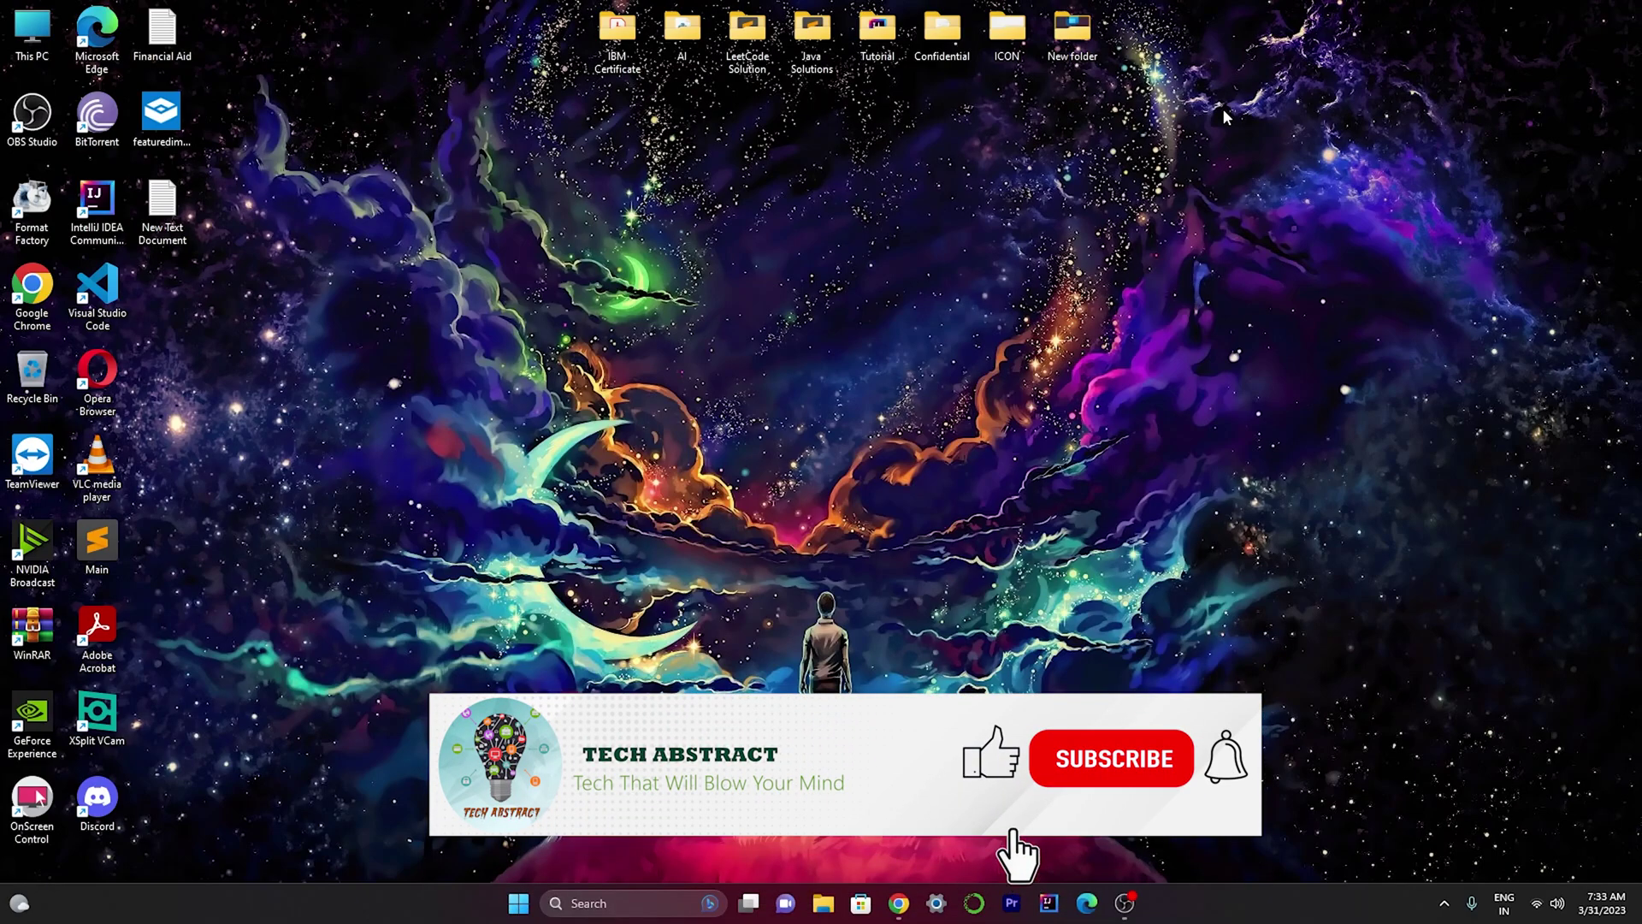
- Open the 'Image Creator from Microsoft Bing' page from the Google search results
click(905, 913)
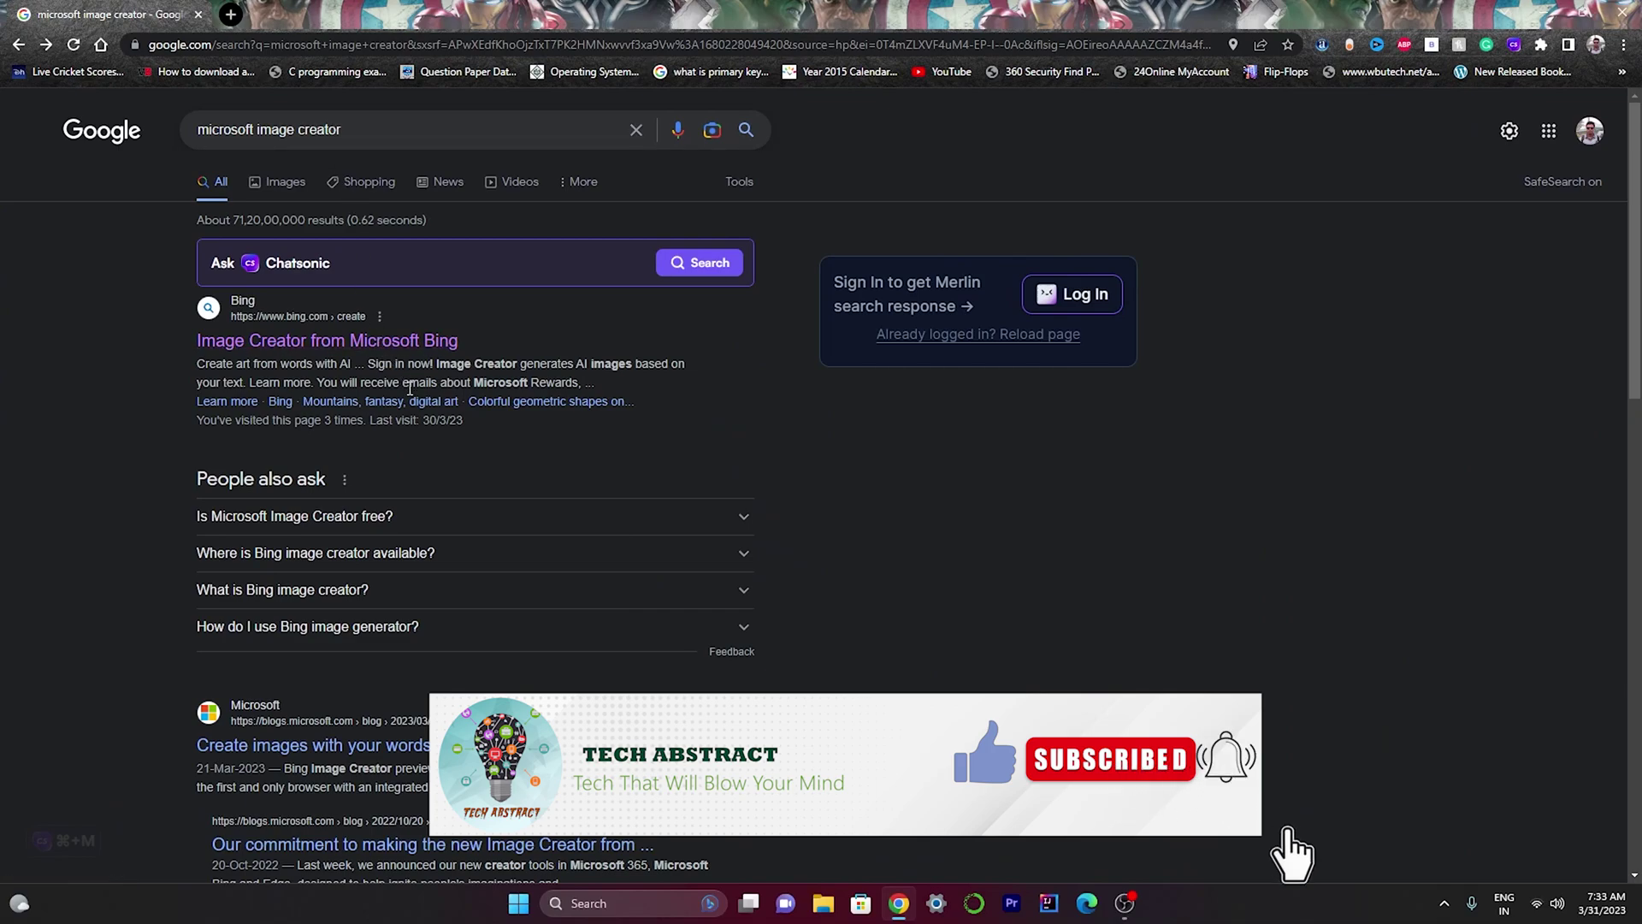
click(411, 341)
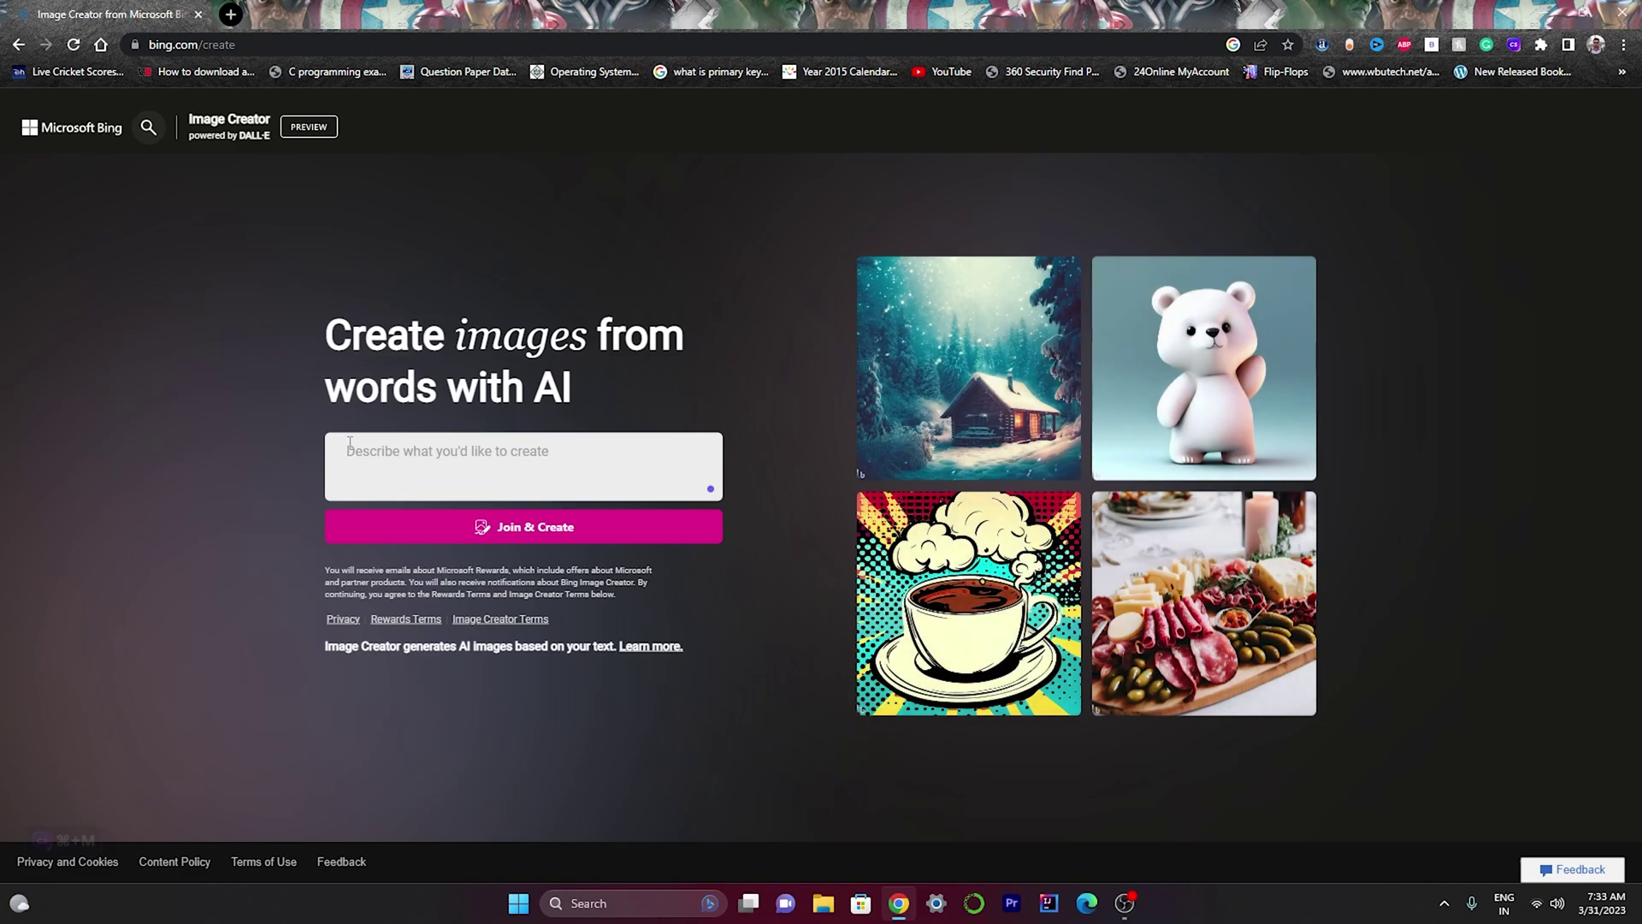
- Sign in through Join & Create and look over the Explore ideas gallery
click(497, 541)
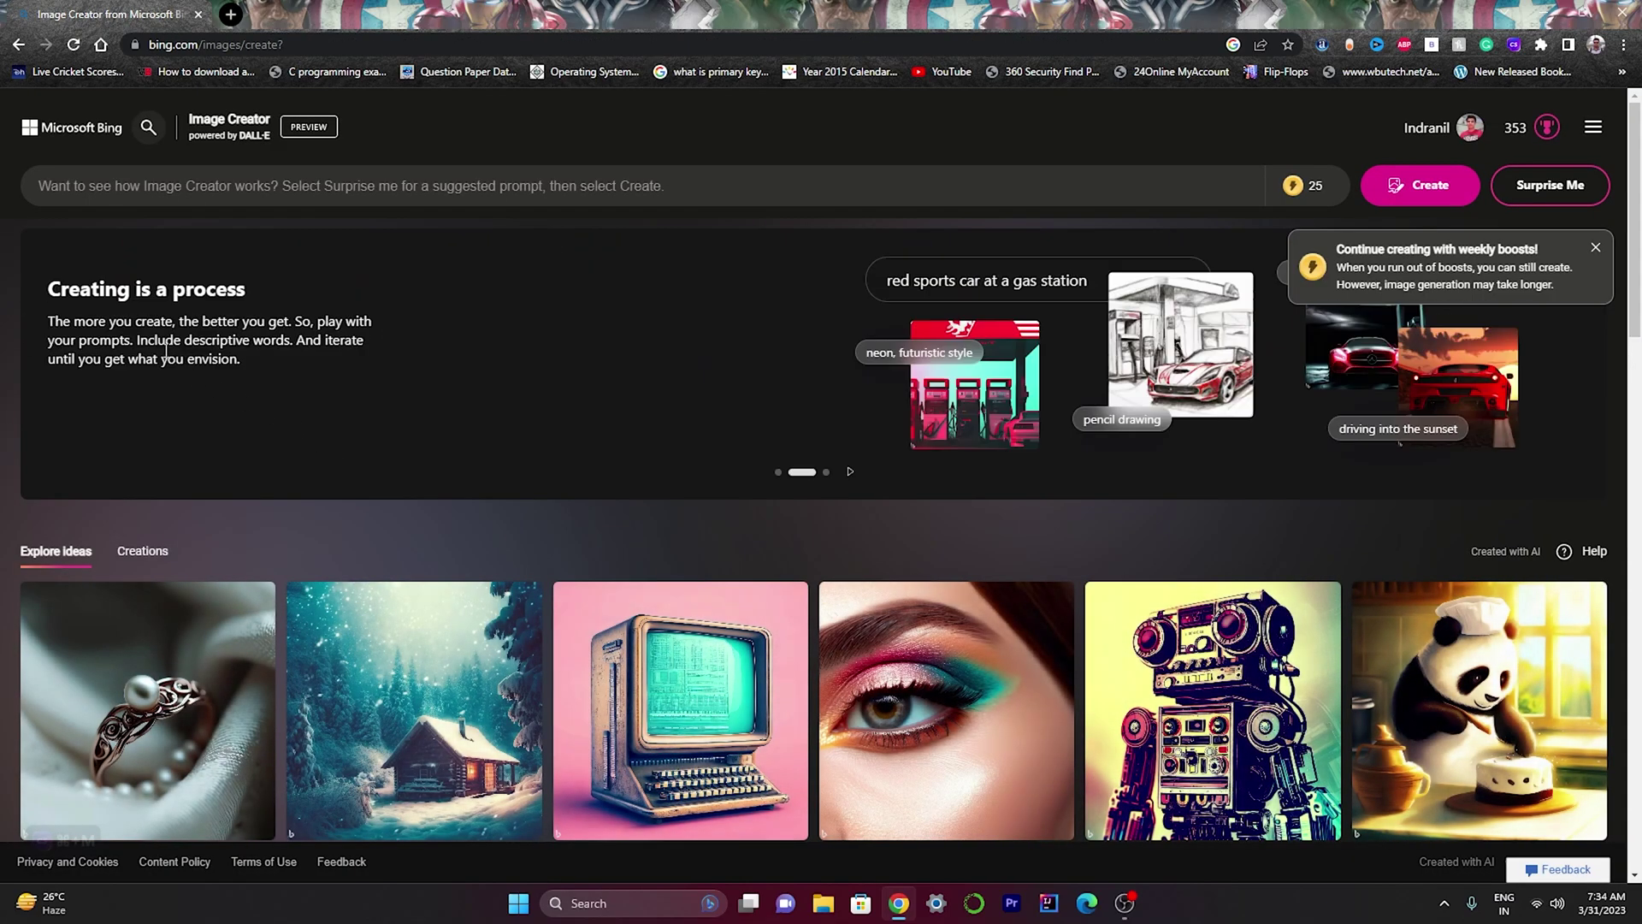
scroll(599, 770, down, 5)
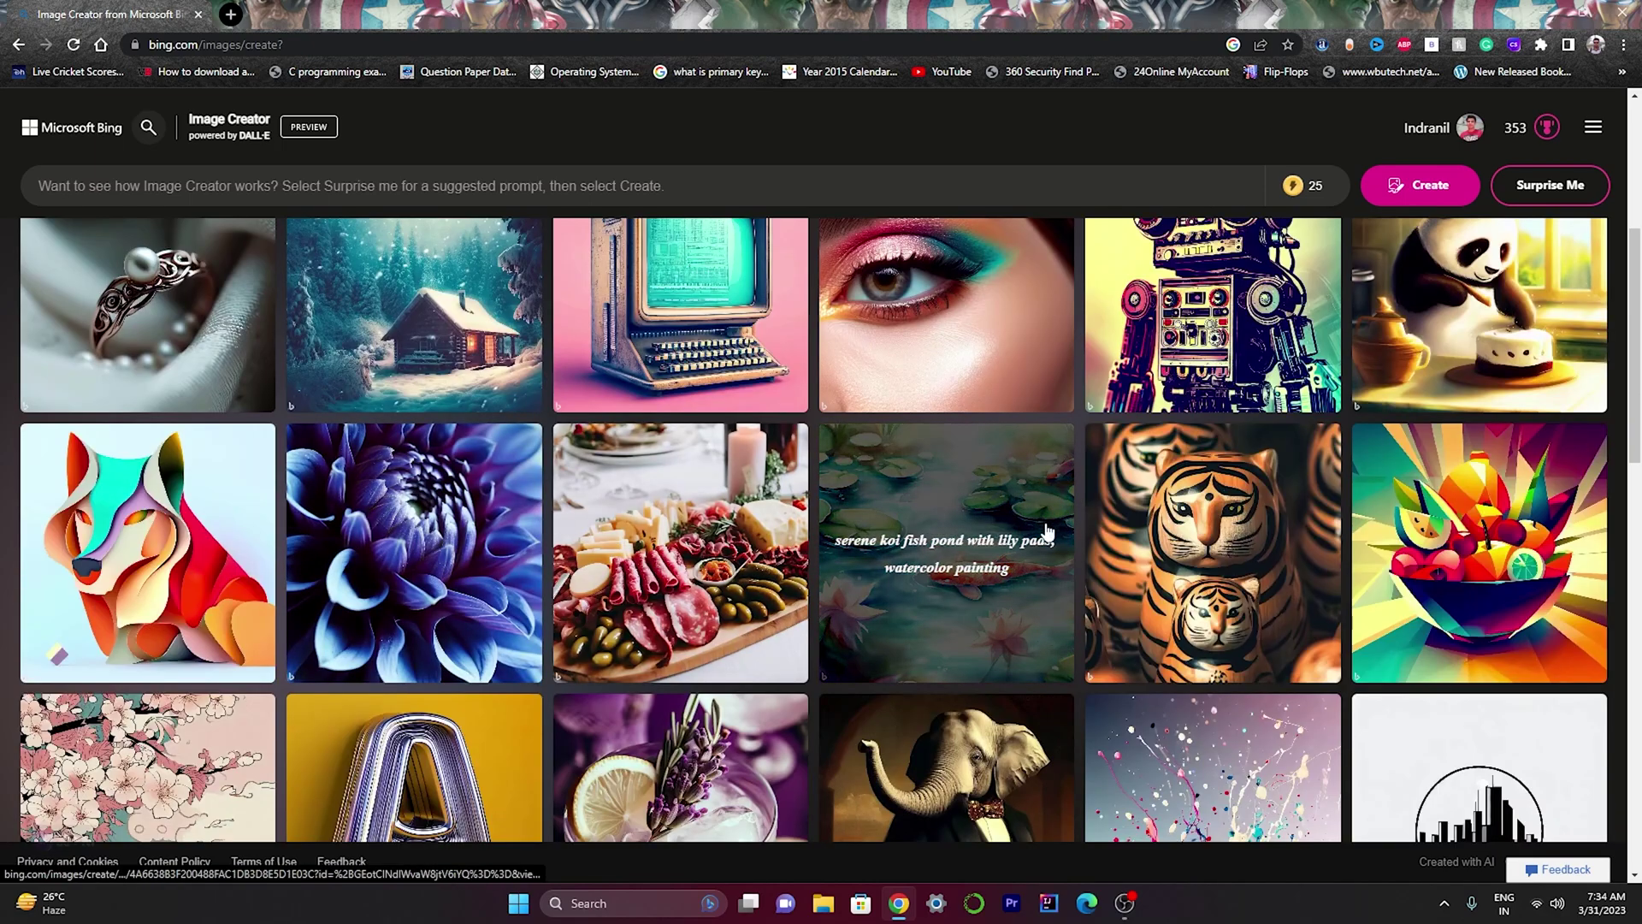
scroll(1070, 530, up, 5)
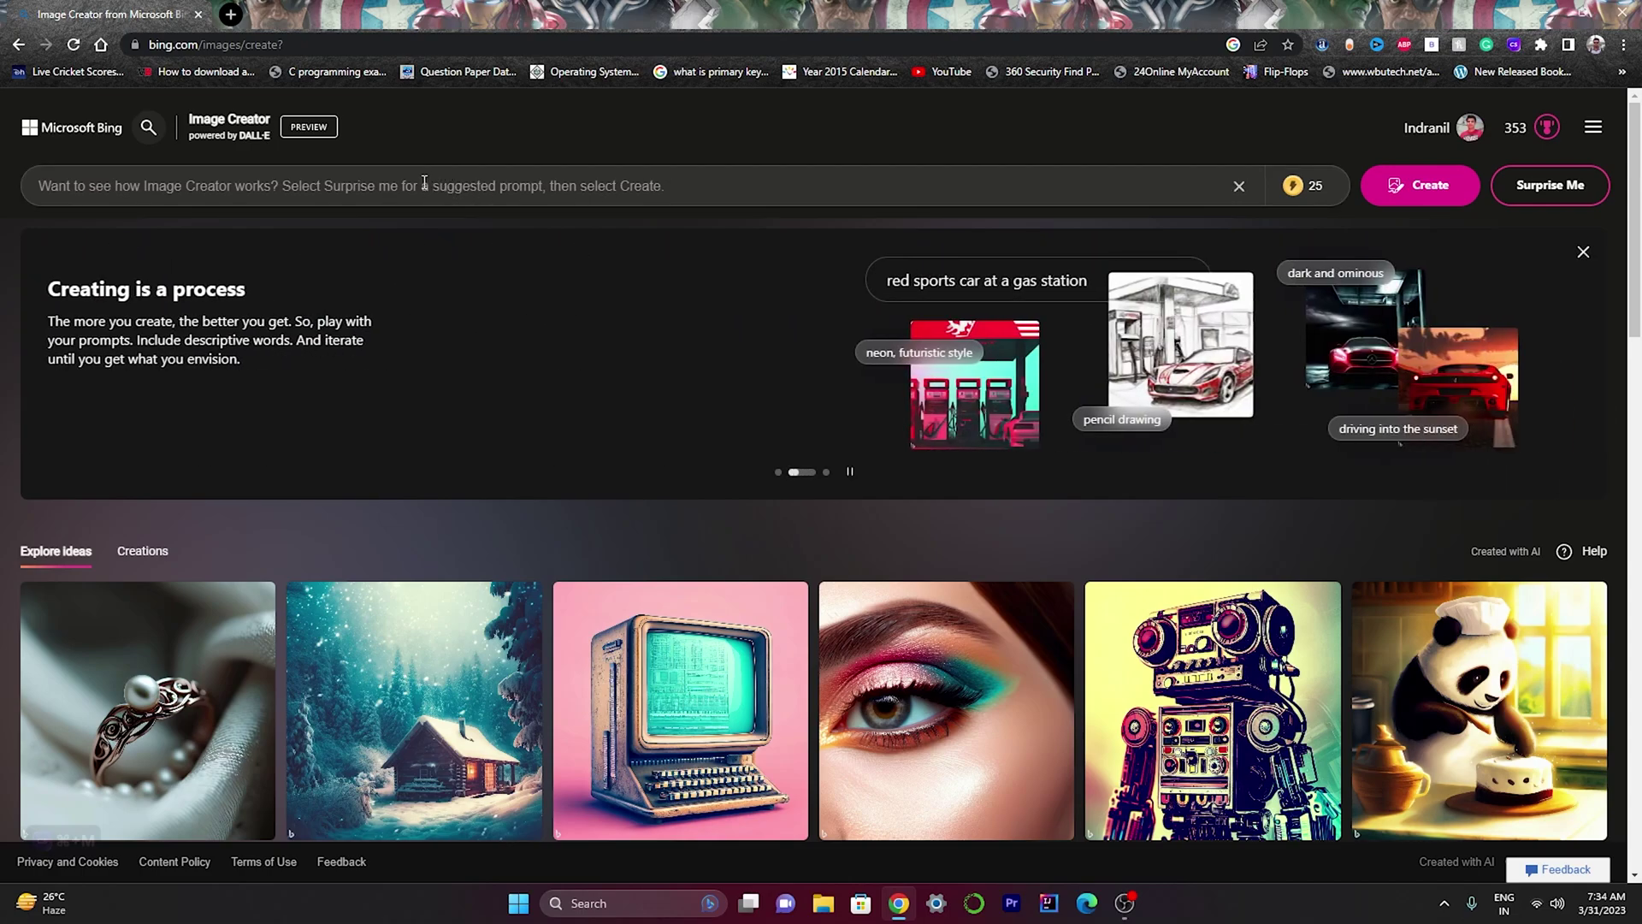
- Paste the Taj Mahal snowy fall prompt and create four images from it
text(India's Famous Taj Mahal in snowy fall weather, cinematic lighting, realistic details, HD, Octane Render Substance)
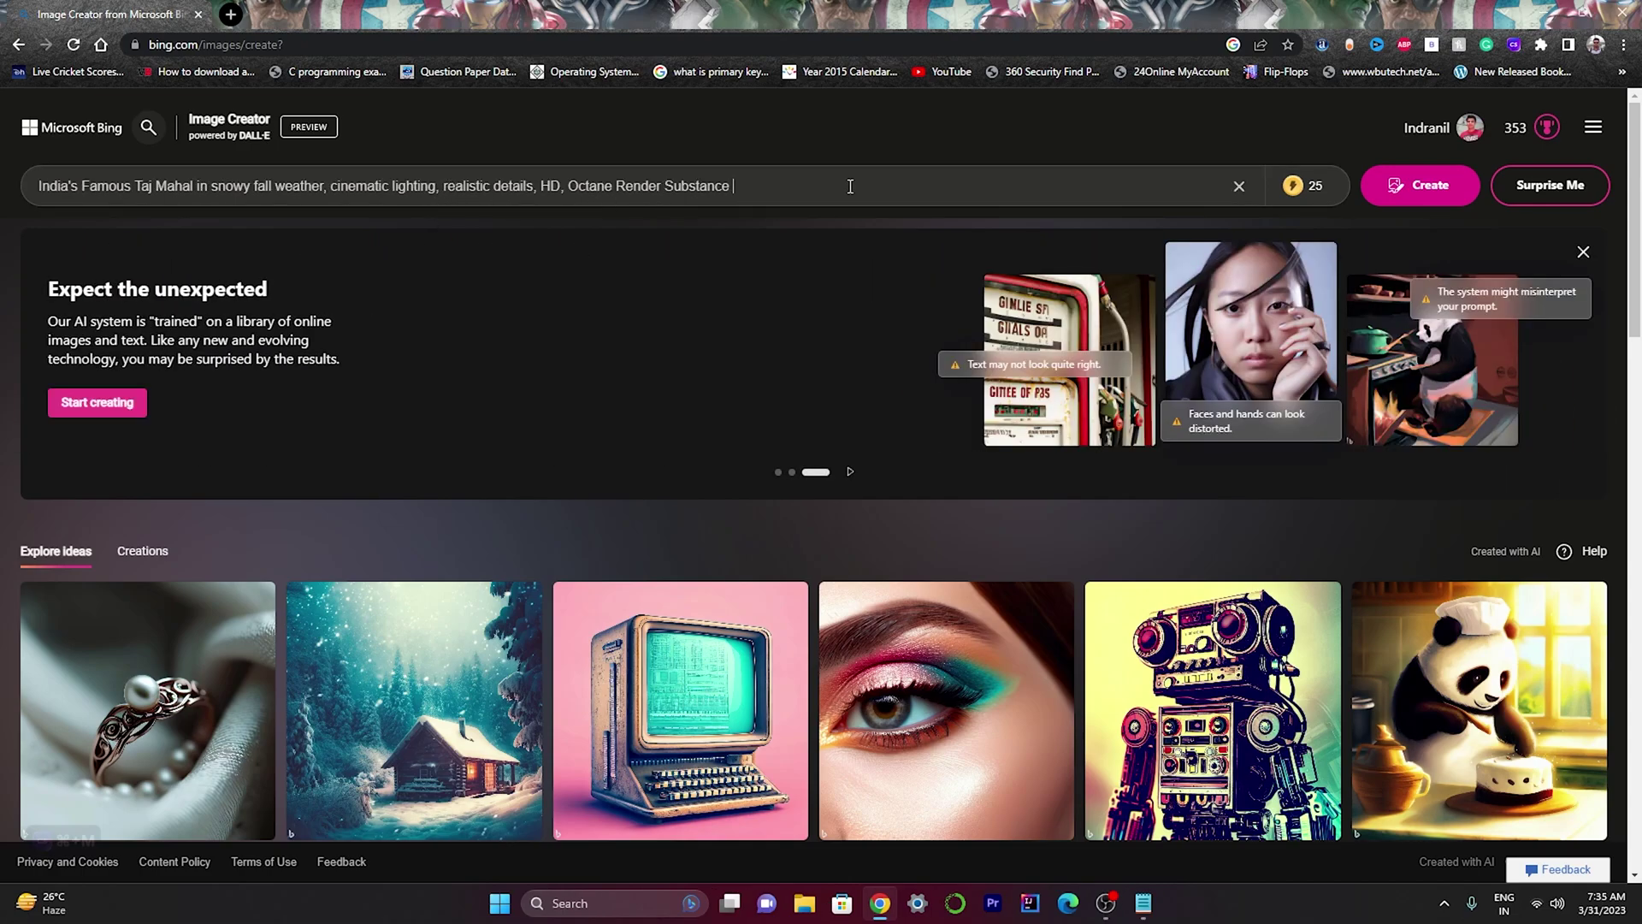
click(1400, 189)
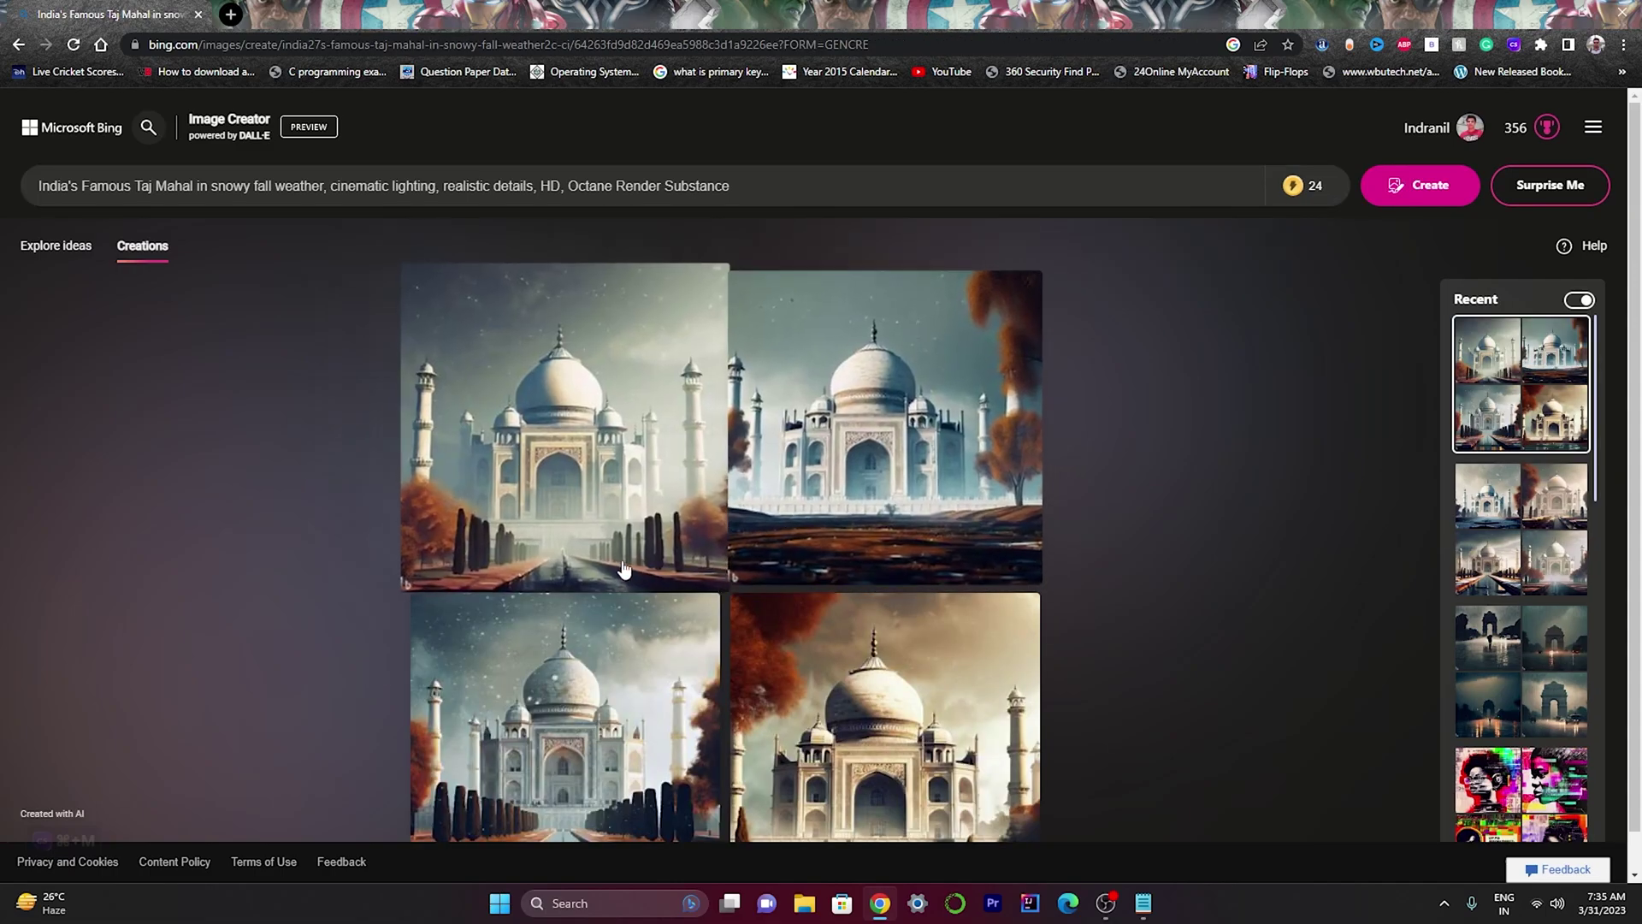
scroll(932, 596, down, 1)
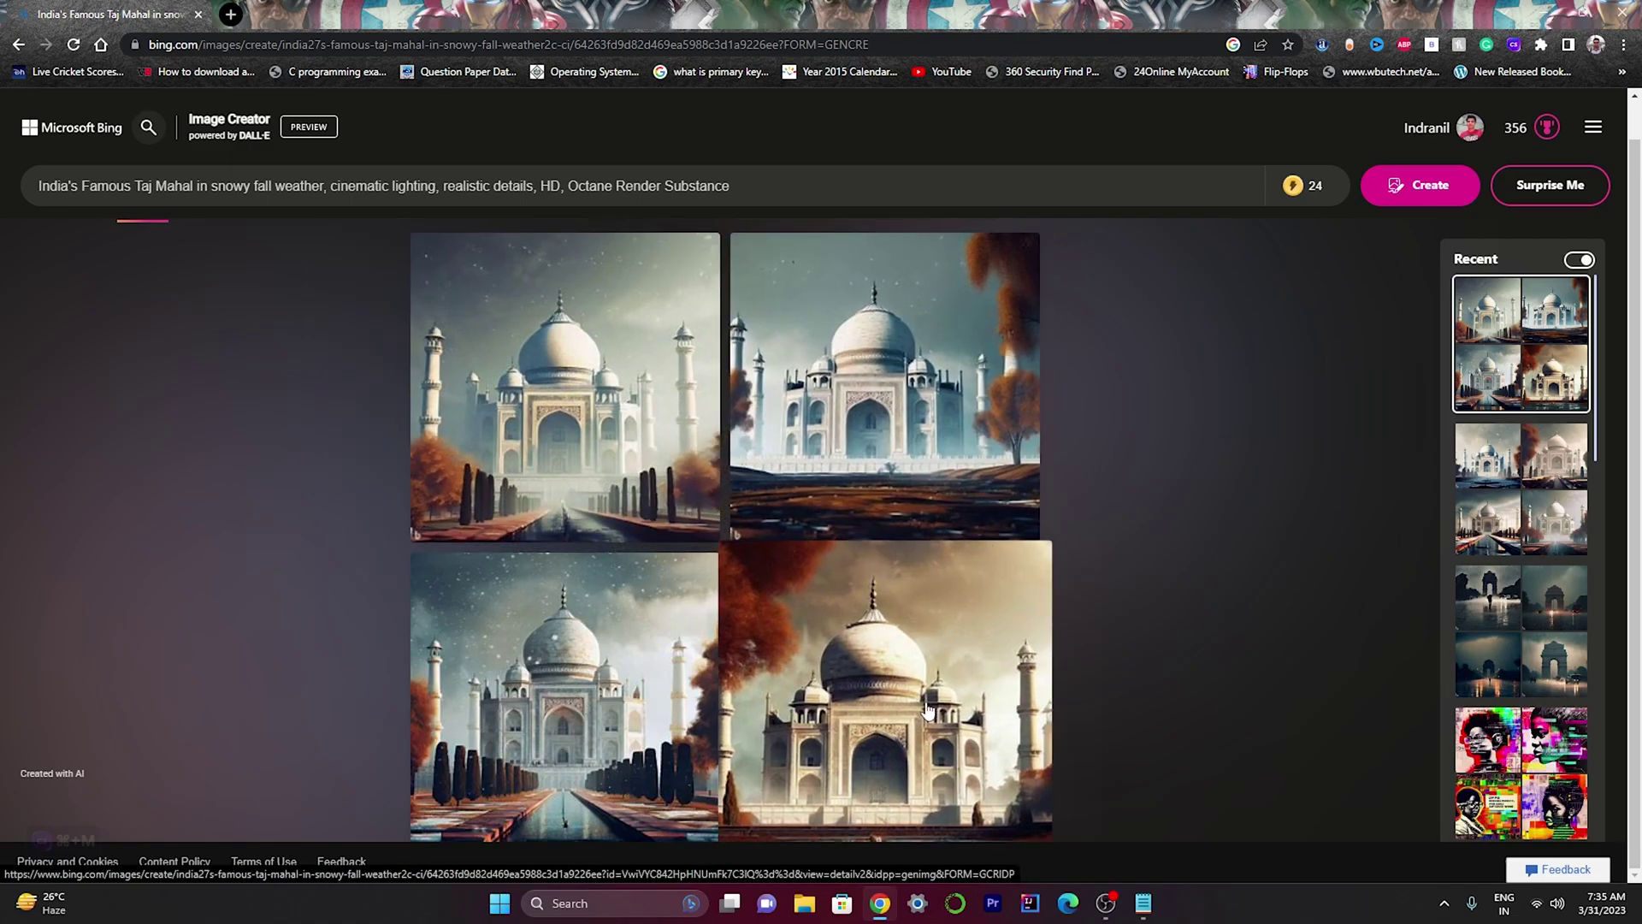
scroll(746, 713, up, 1)
- Replace the prompt with 'Vintage Motor Cycle, Motorcycle' from Notepad and generate four images
click(1143, 903)
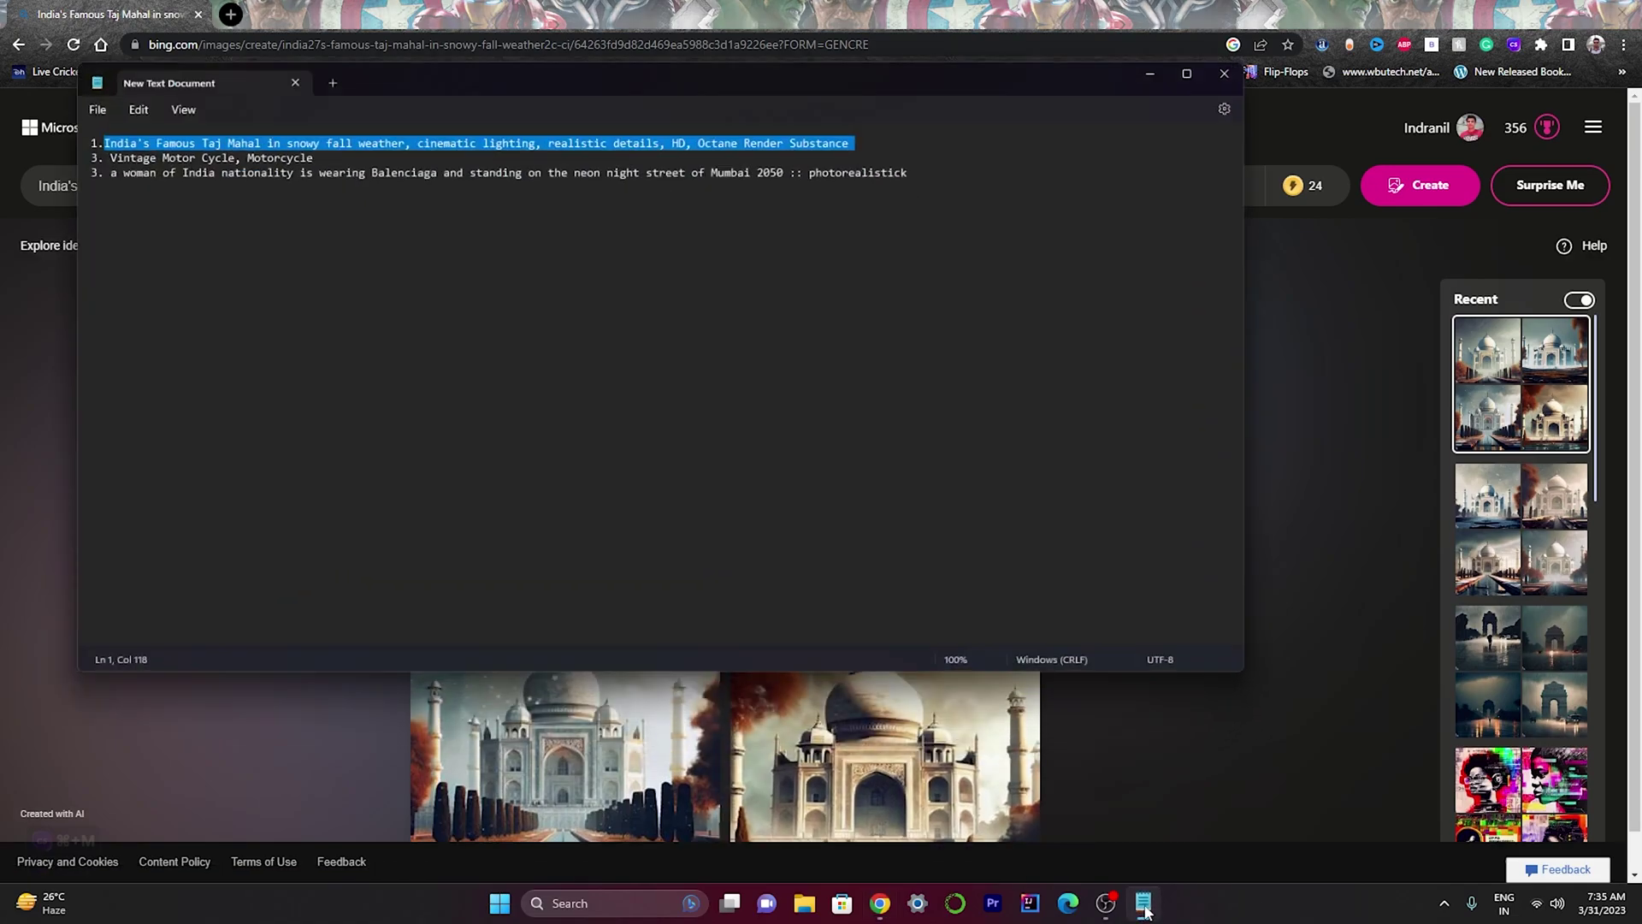
drag(62, 124, 290, 129)
key(ctrl+c)
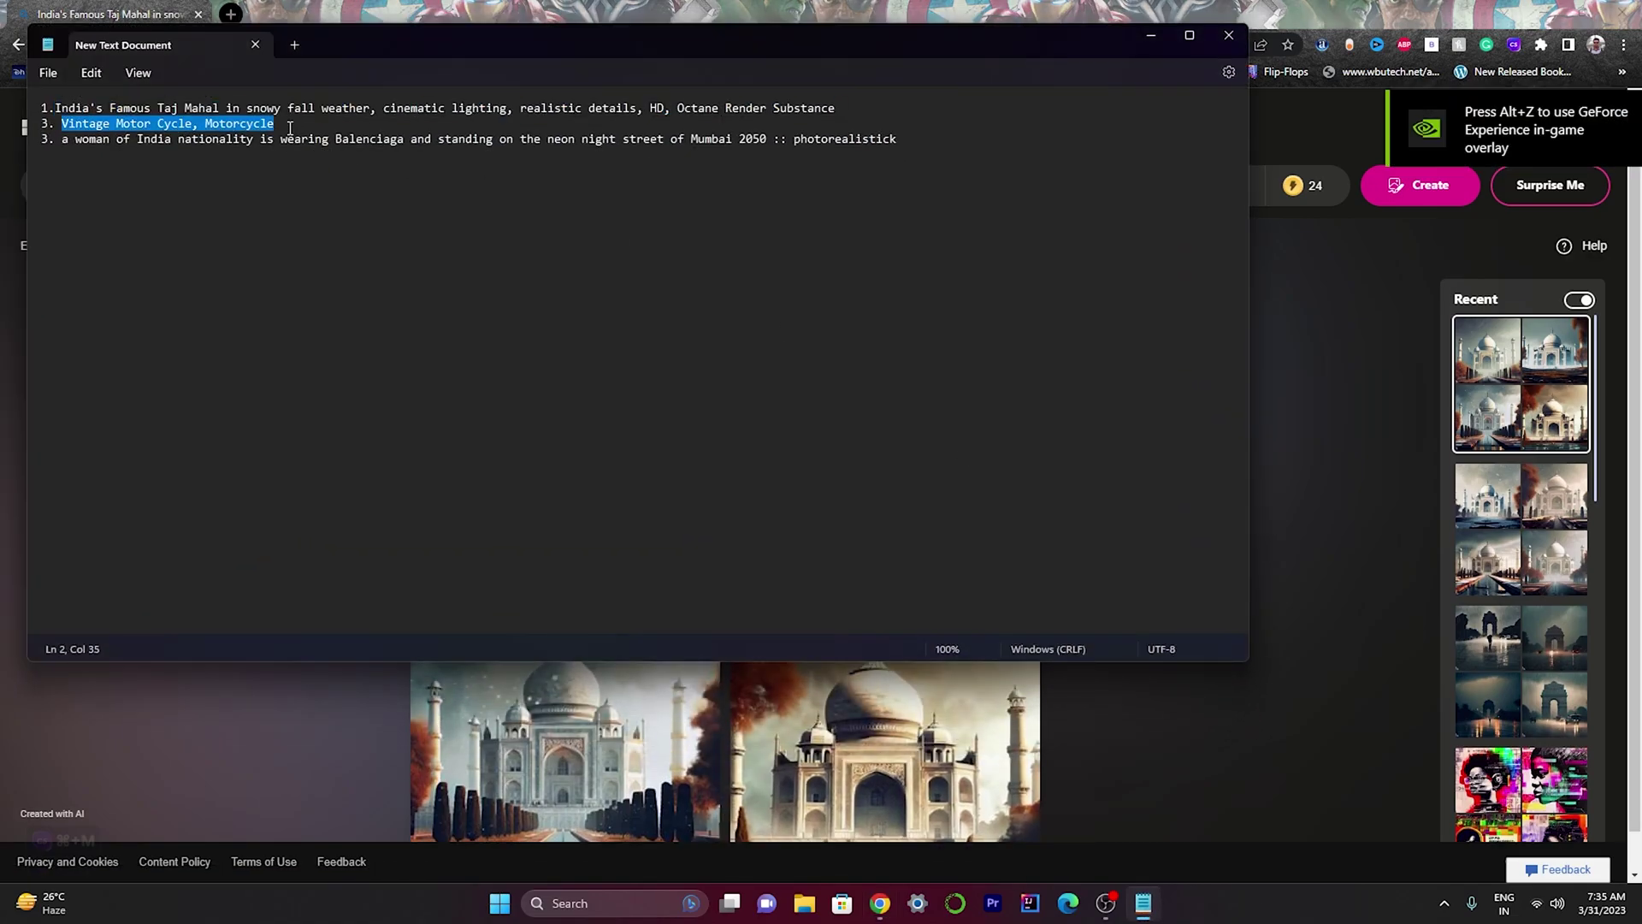
click(1150, 37)
triple_click(786, 175)
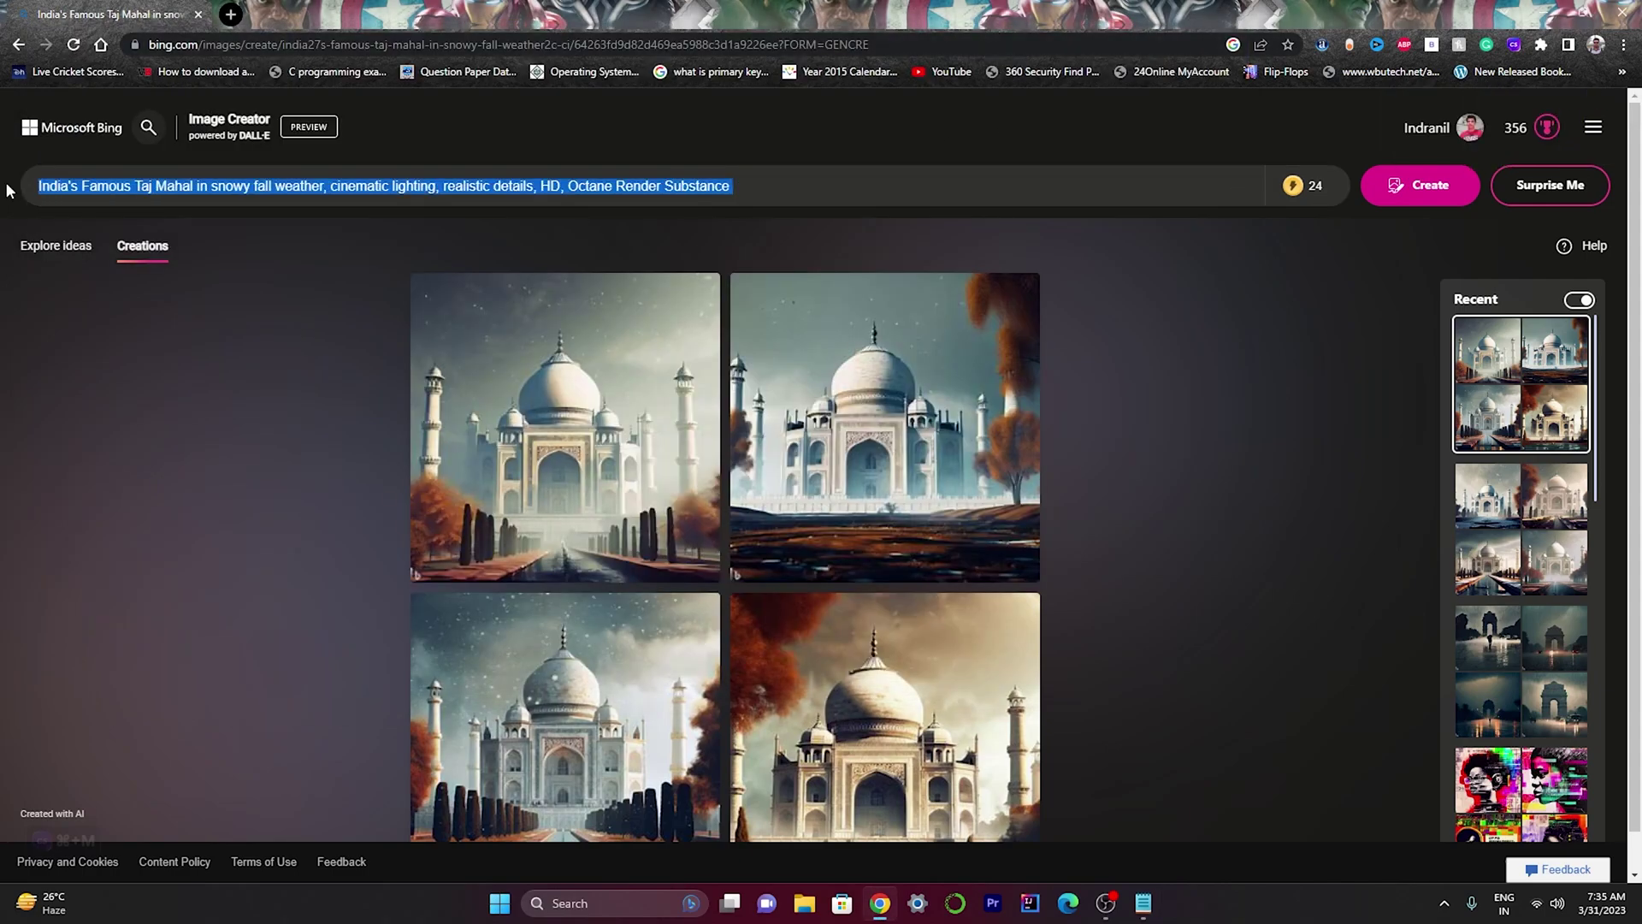
key(ctrl+v)
key(Return)
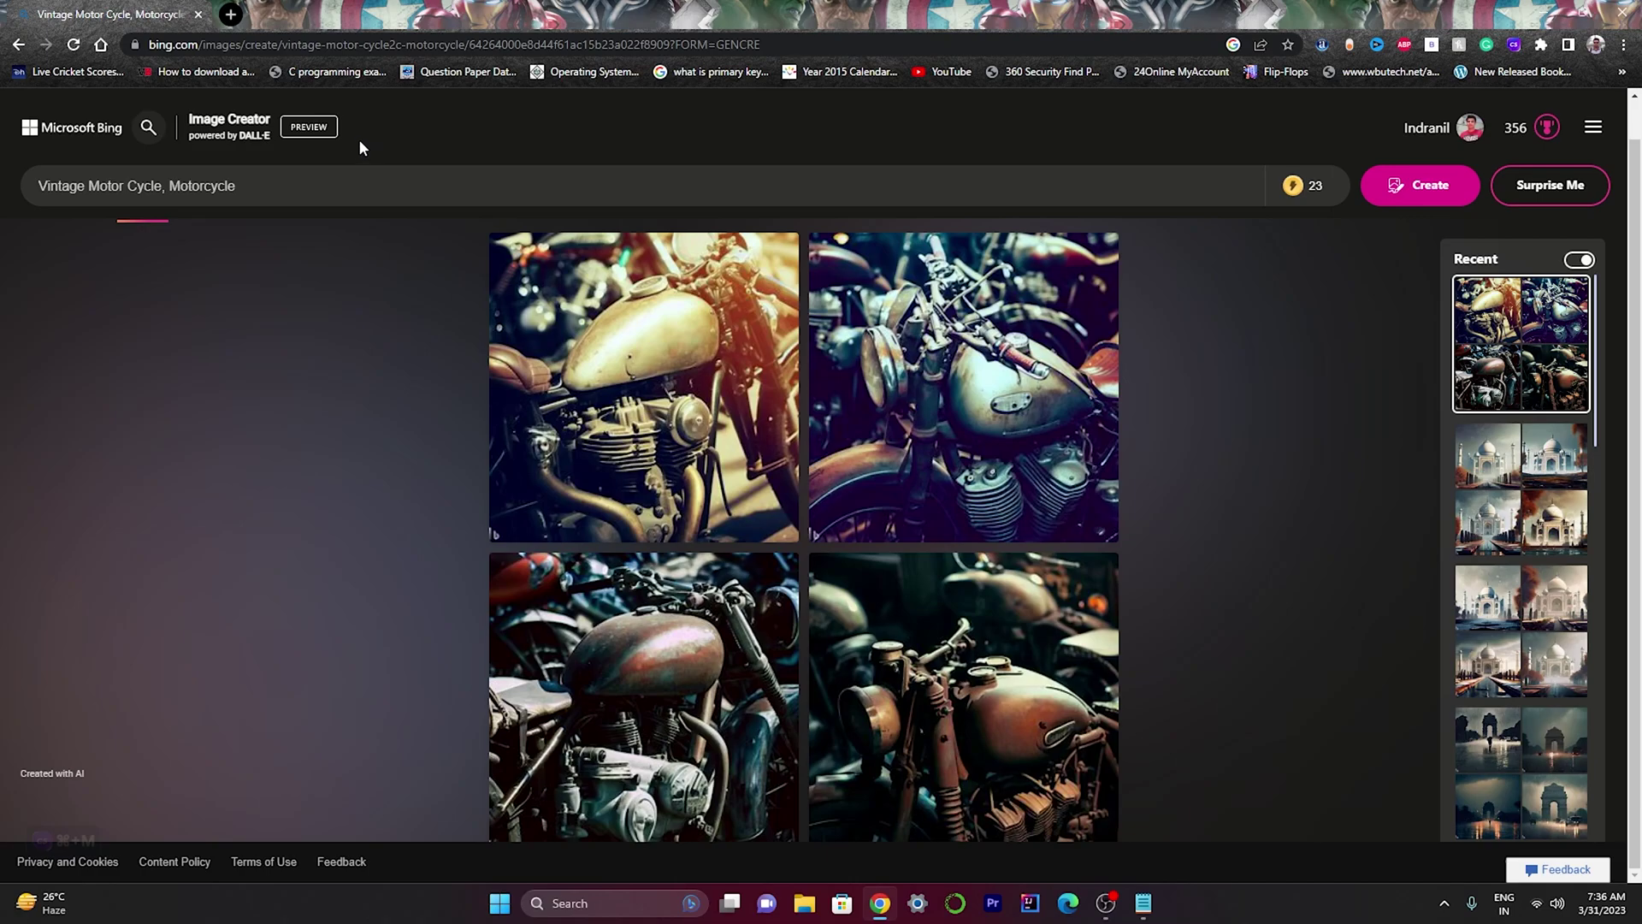
key(alt+Tab)
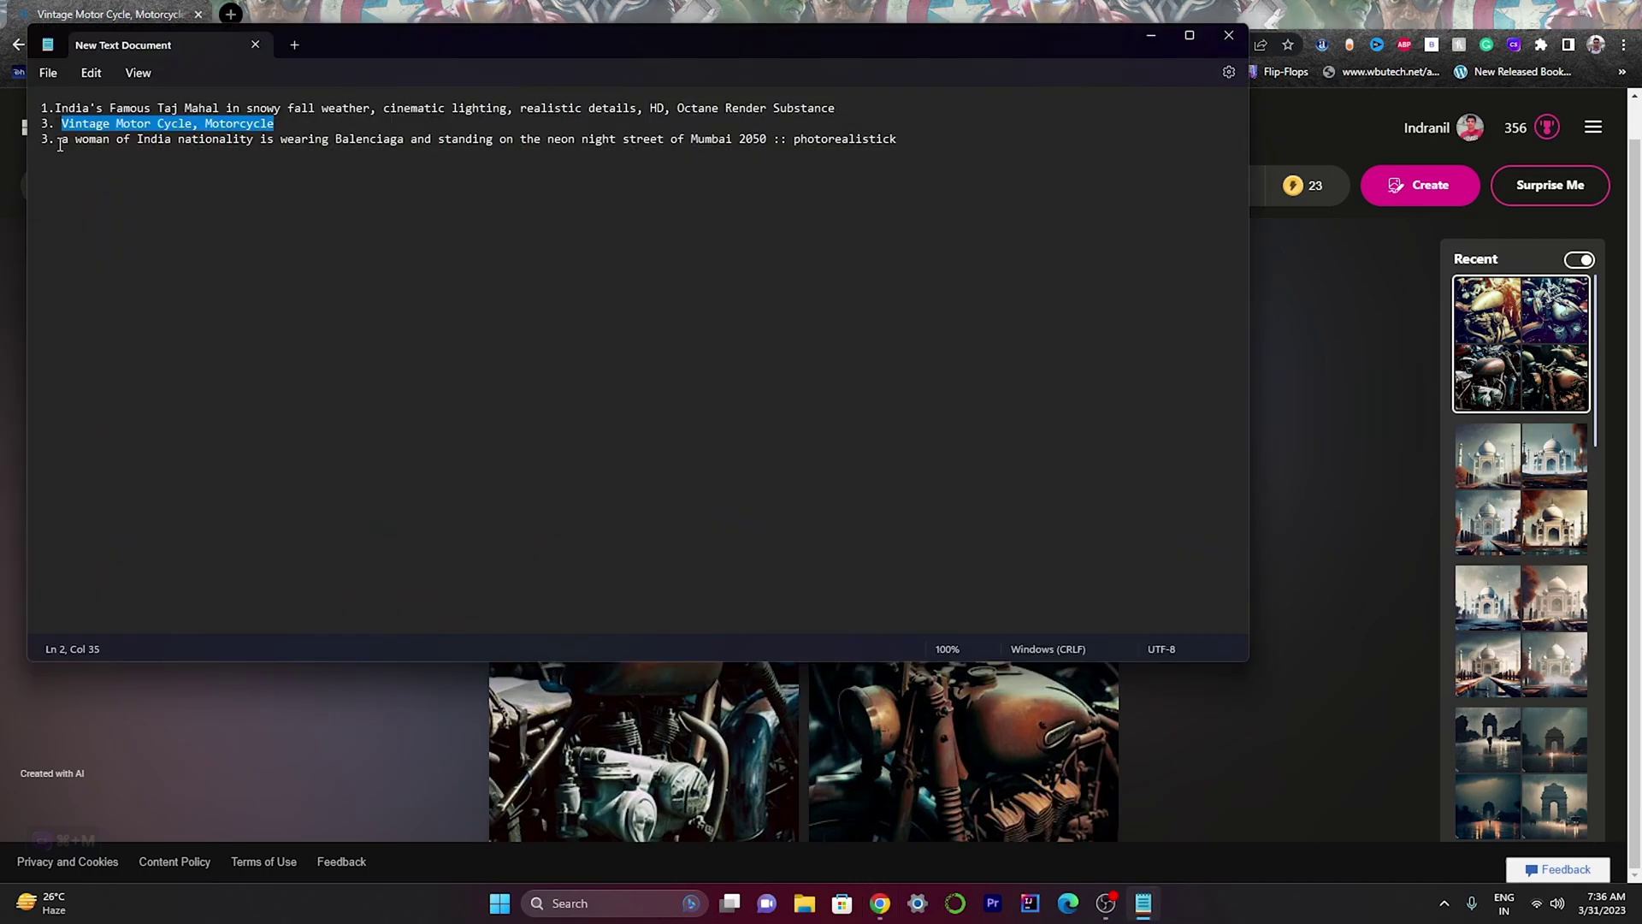
- Use the Balenciaga neon Mumbai prompt and view the top-left result enlarged
drag(56, 139, 896, 139)
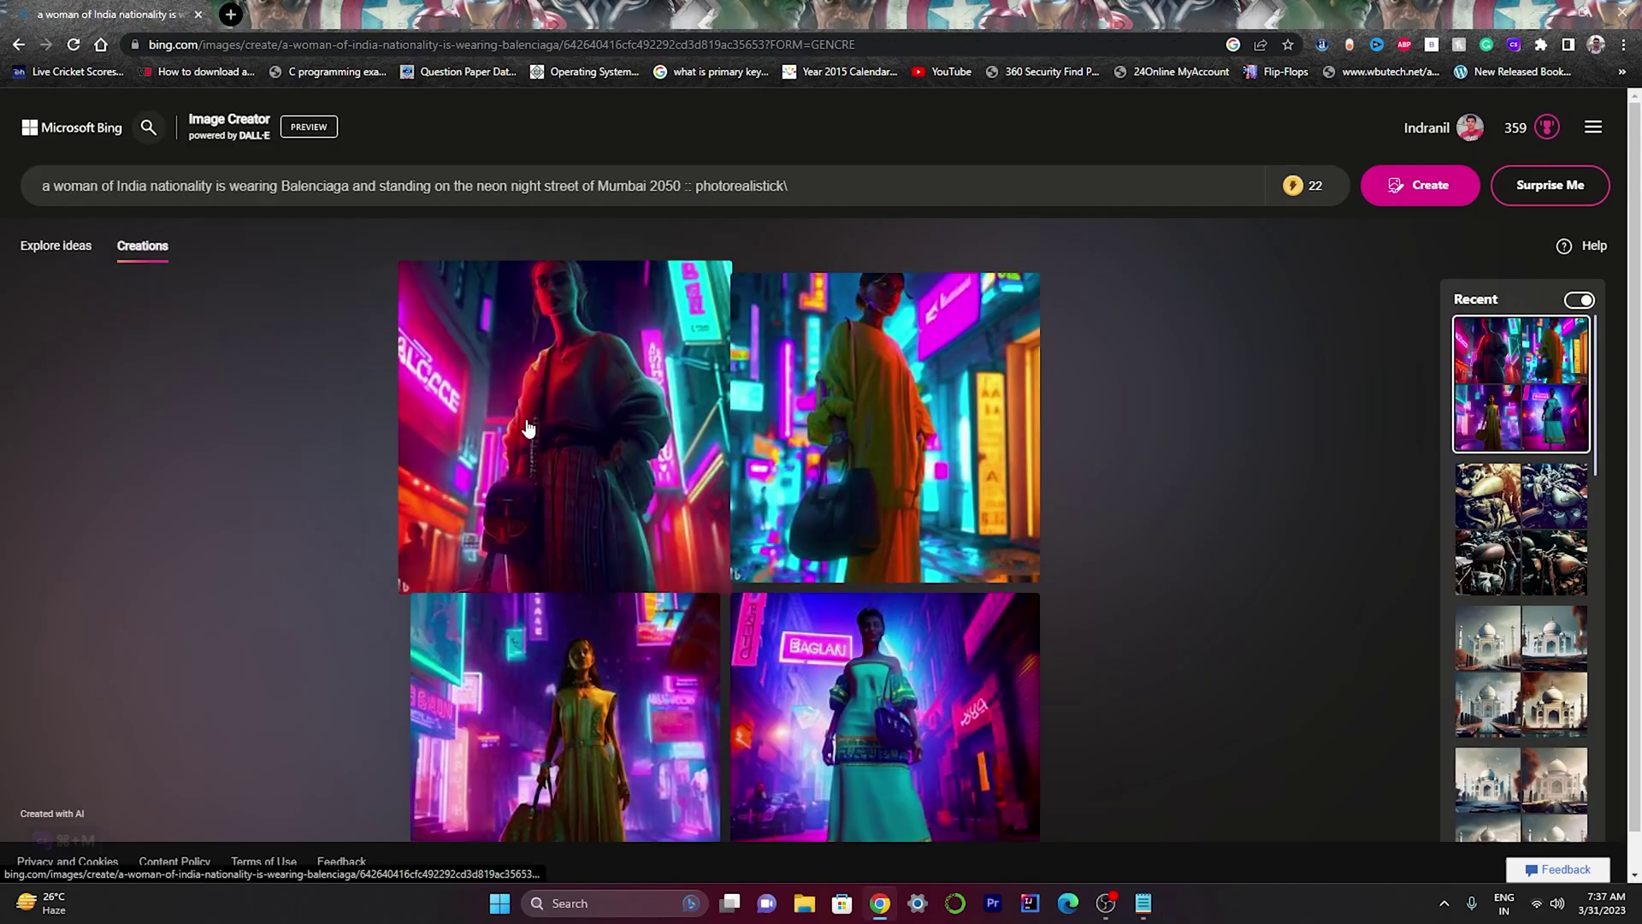
click(595, 471)
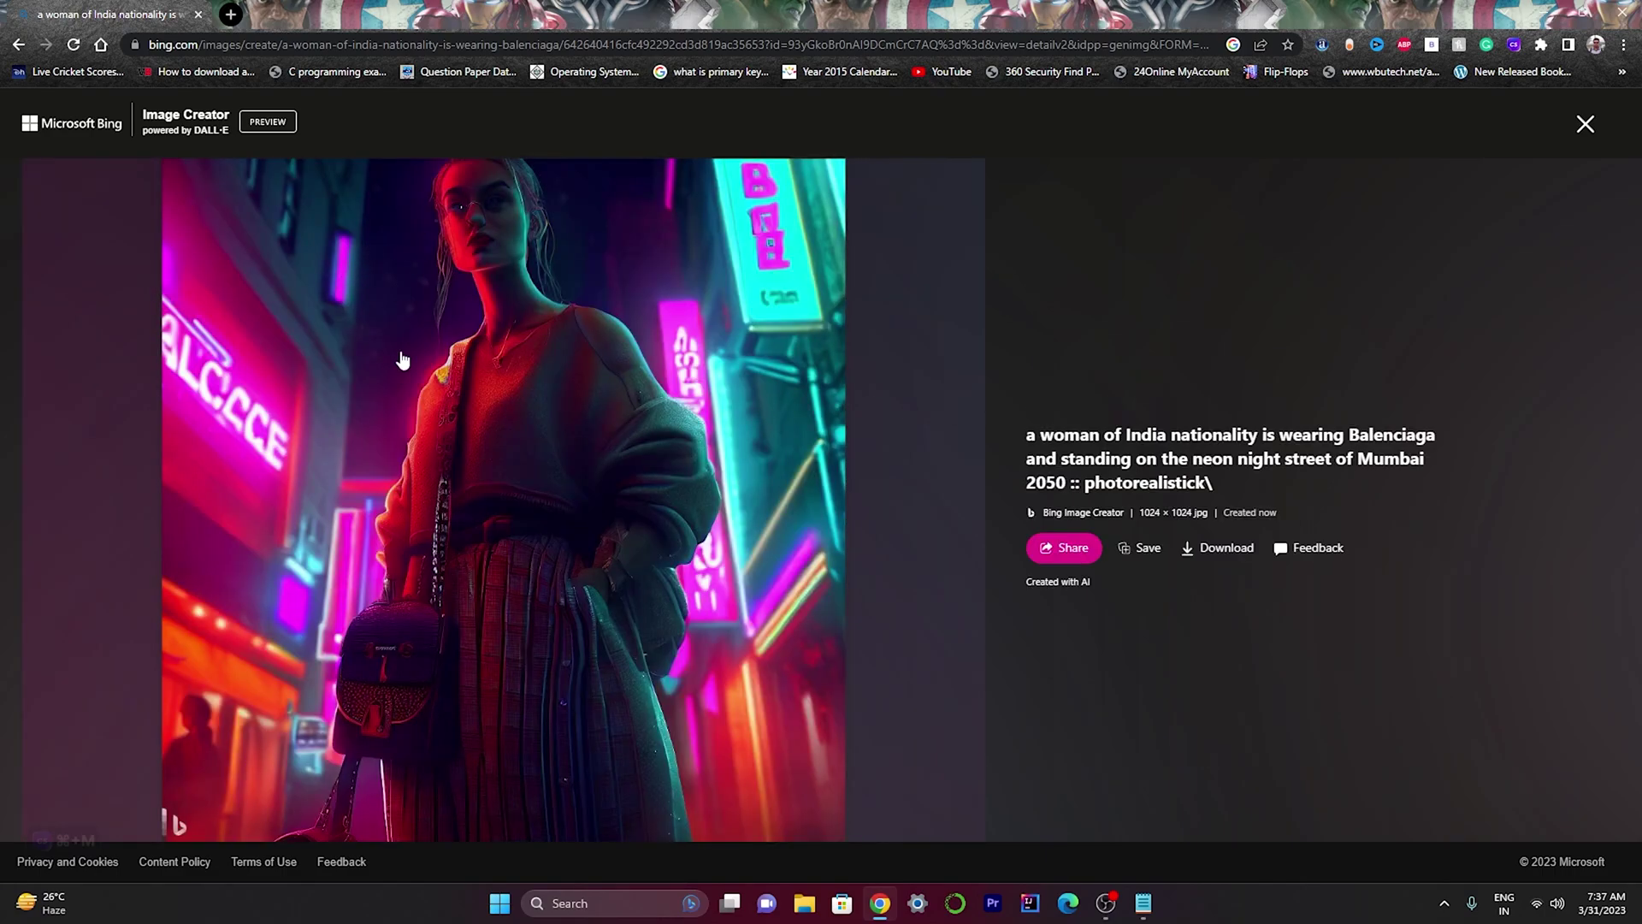
click(1585, 124)
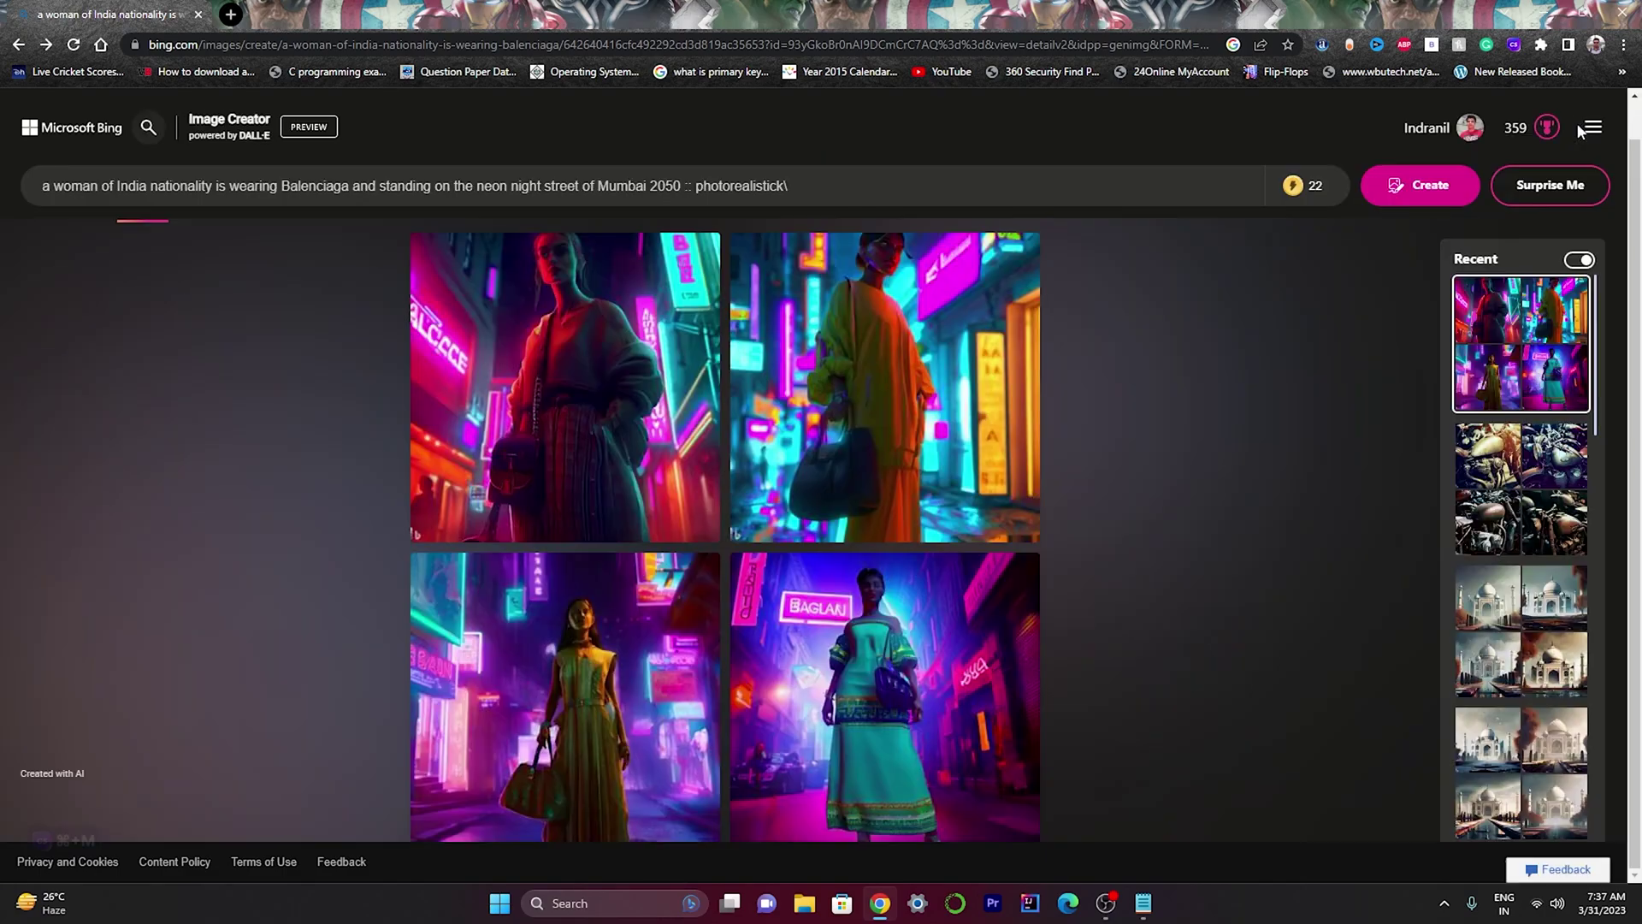
- Open the first neon image with its download options, then return to the grid
mouse_move(1305, 193)
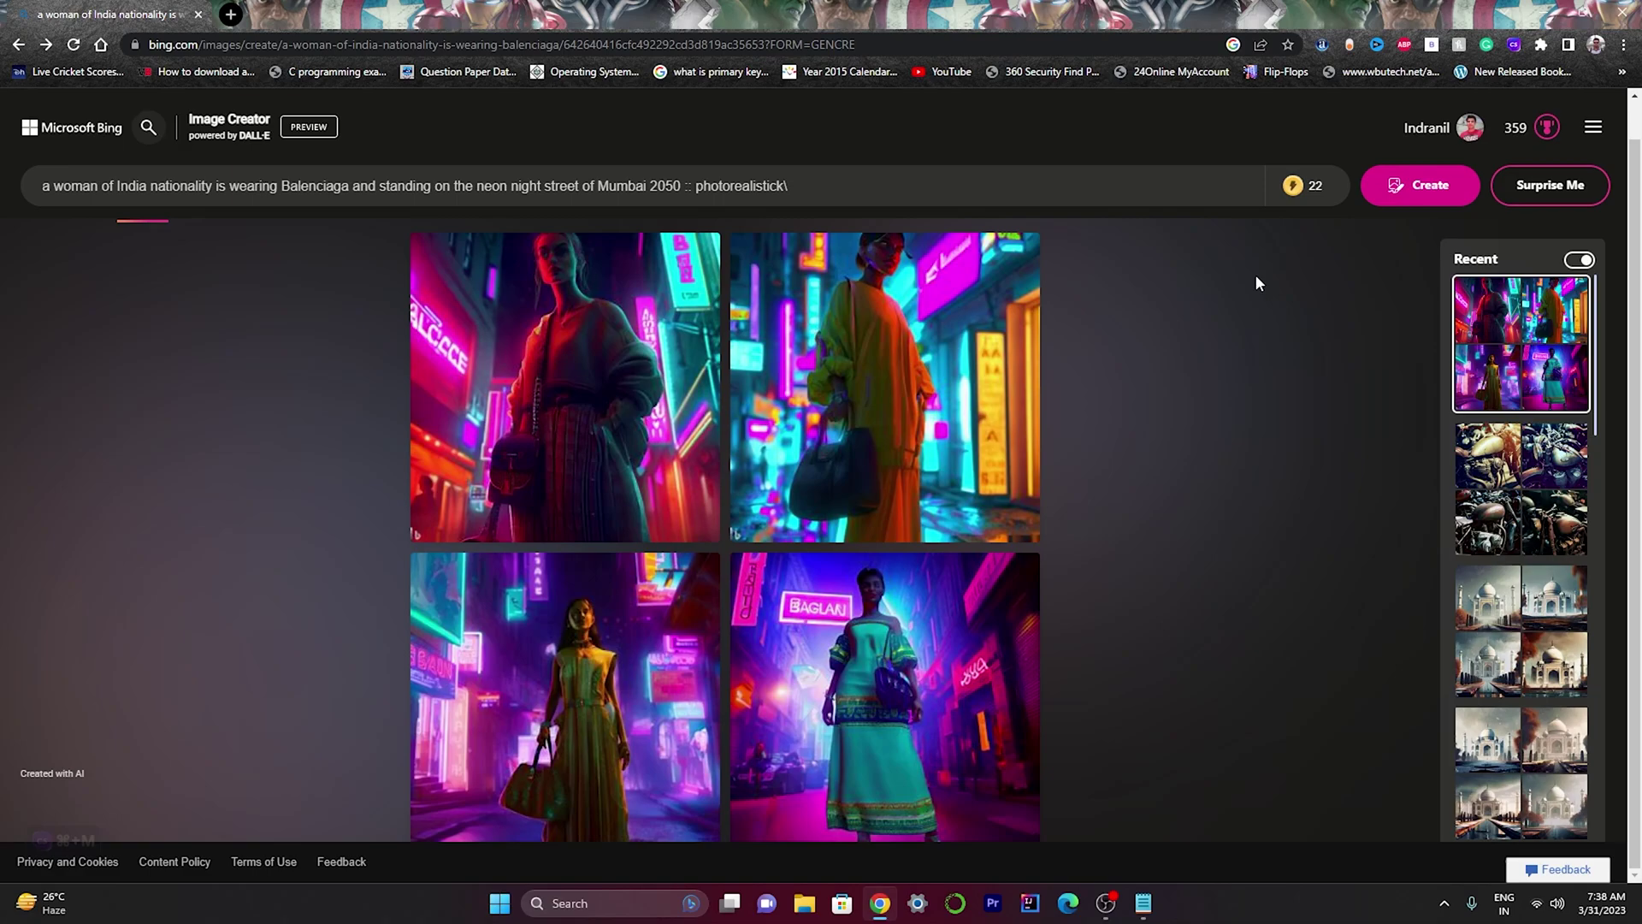
click(590, 532)
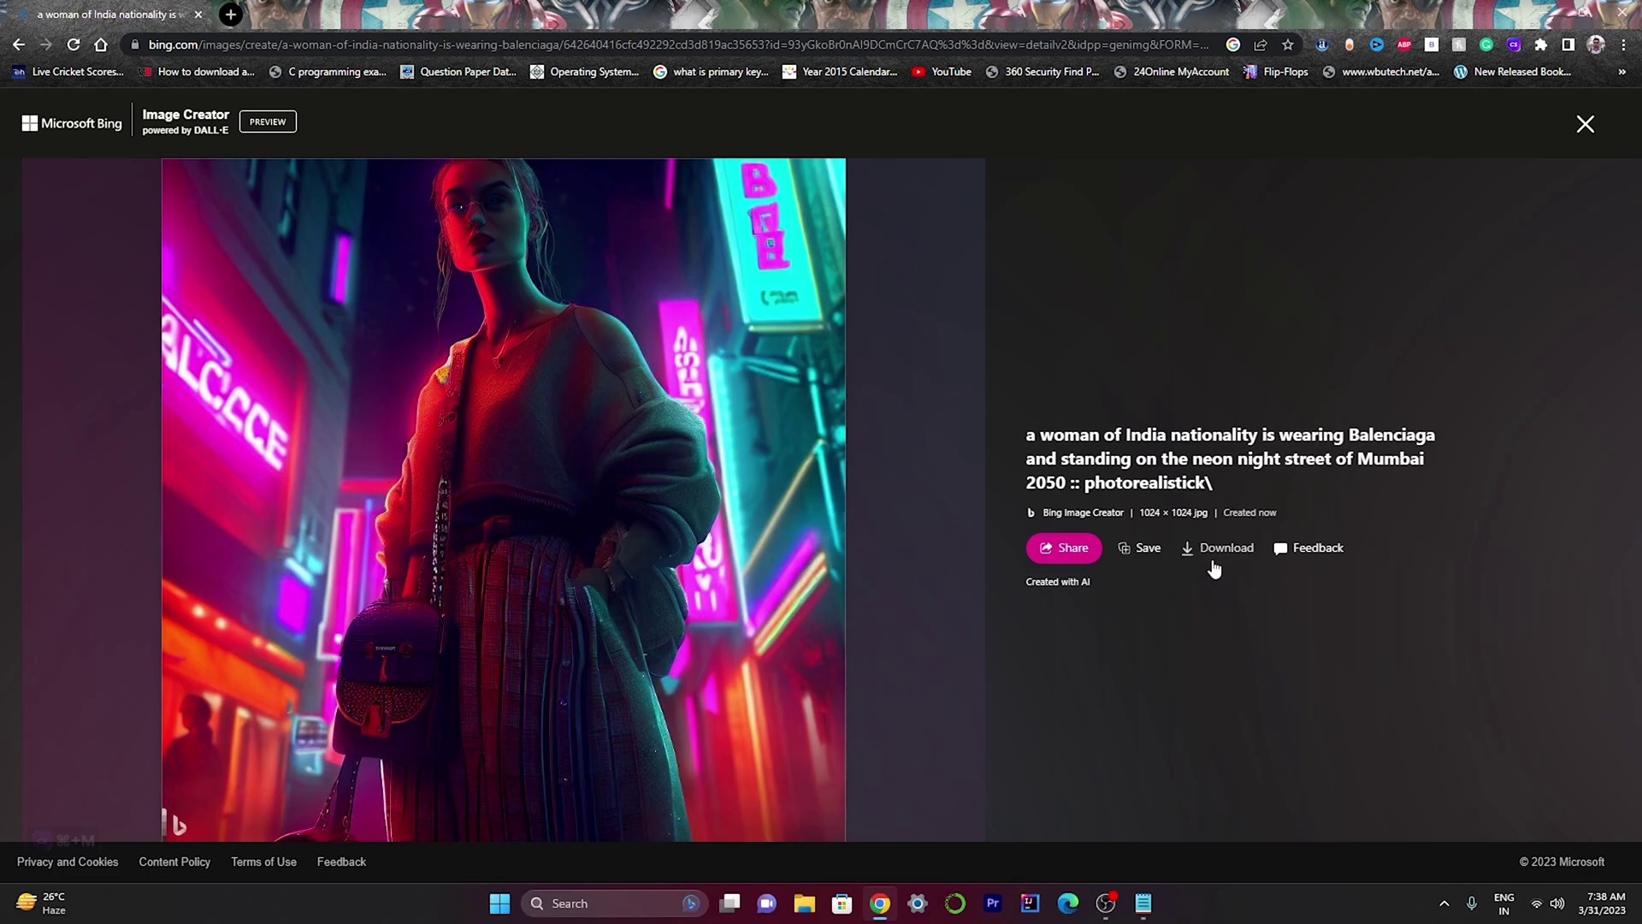
key(alt+Left)
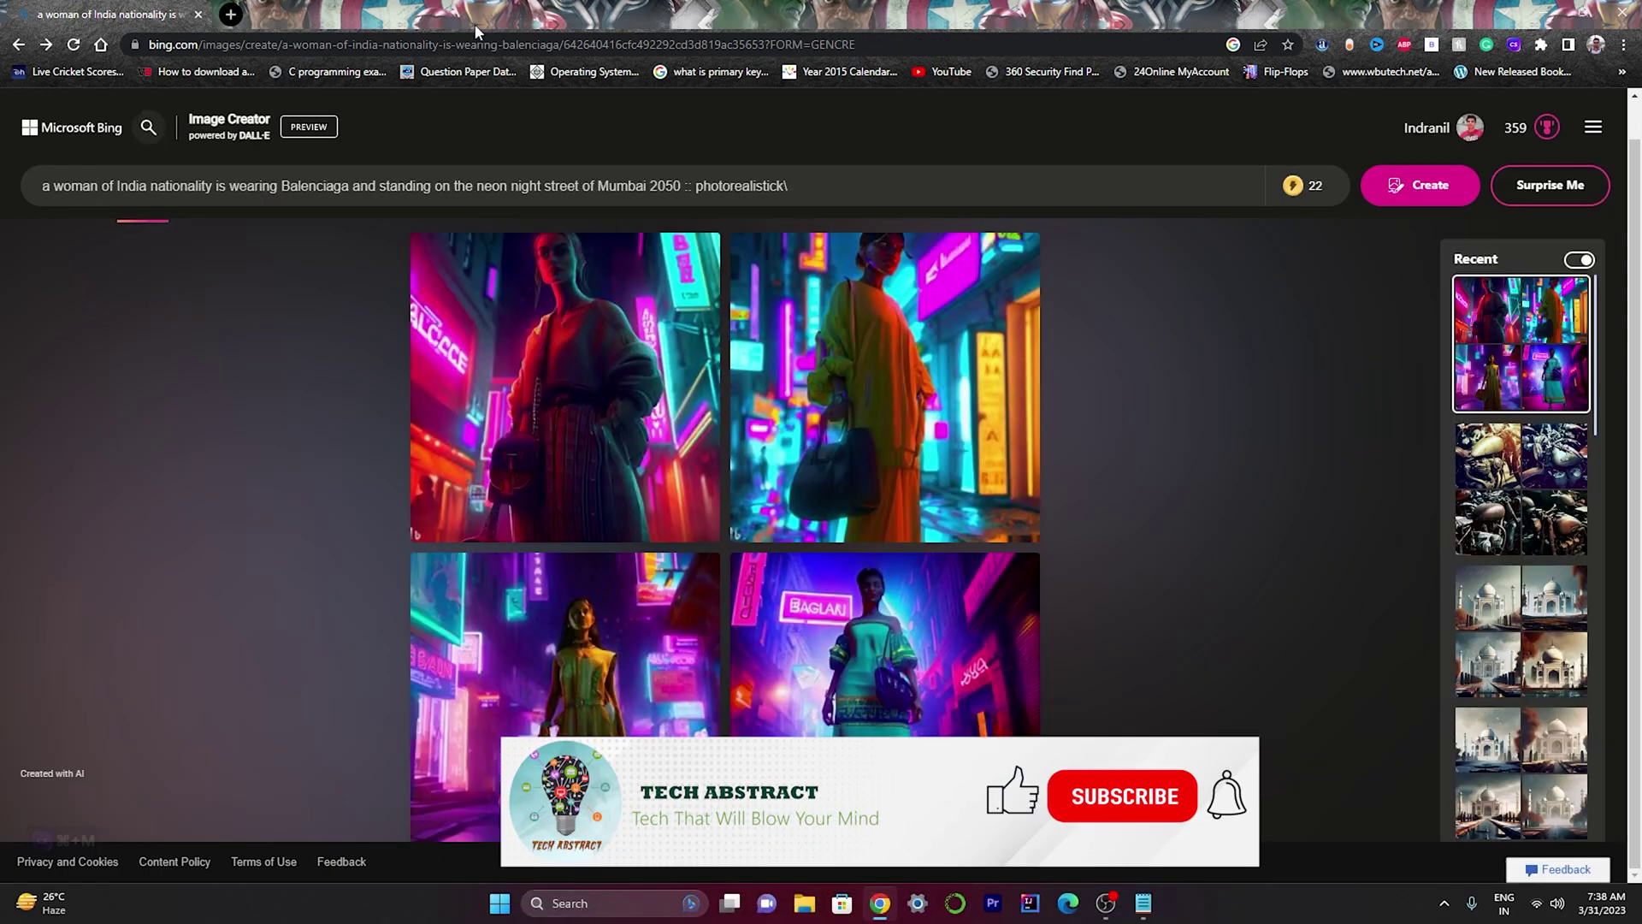
- Go to the Lexica site from Google and browse its homepage
key(alt+Left)
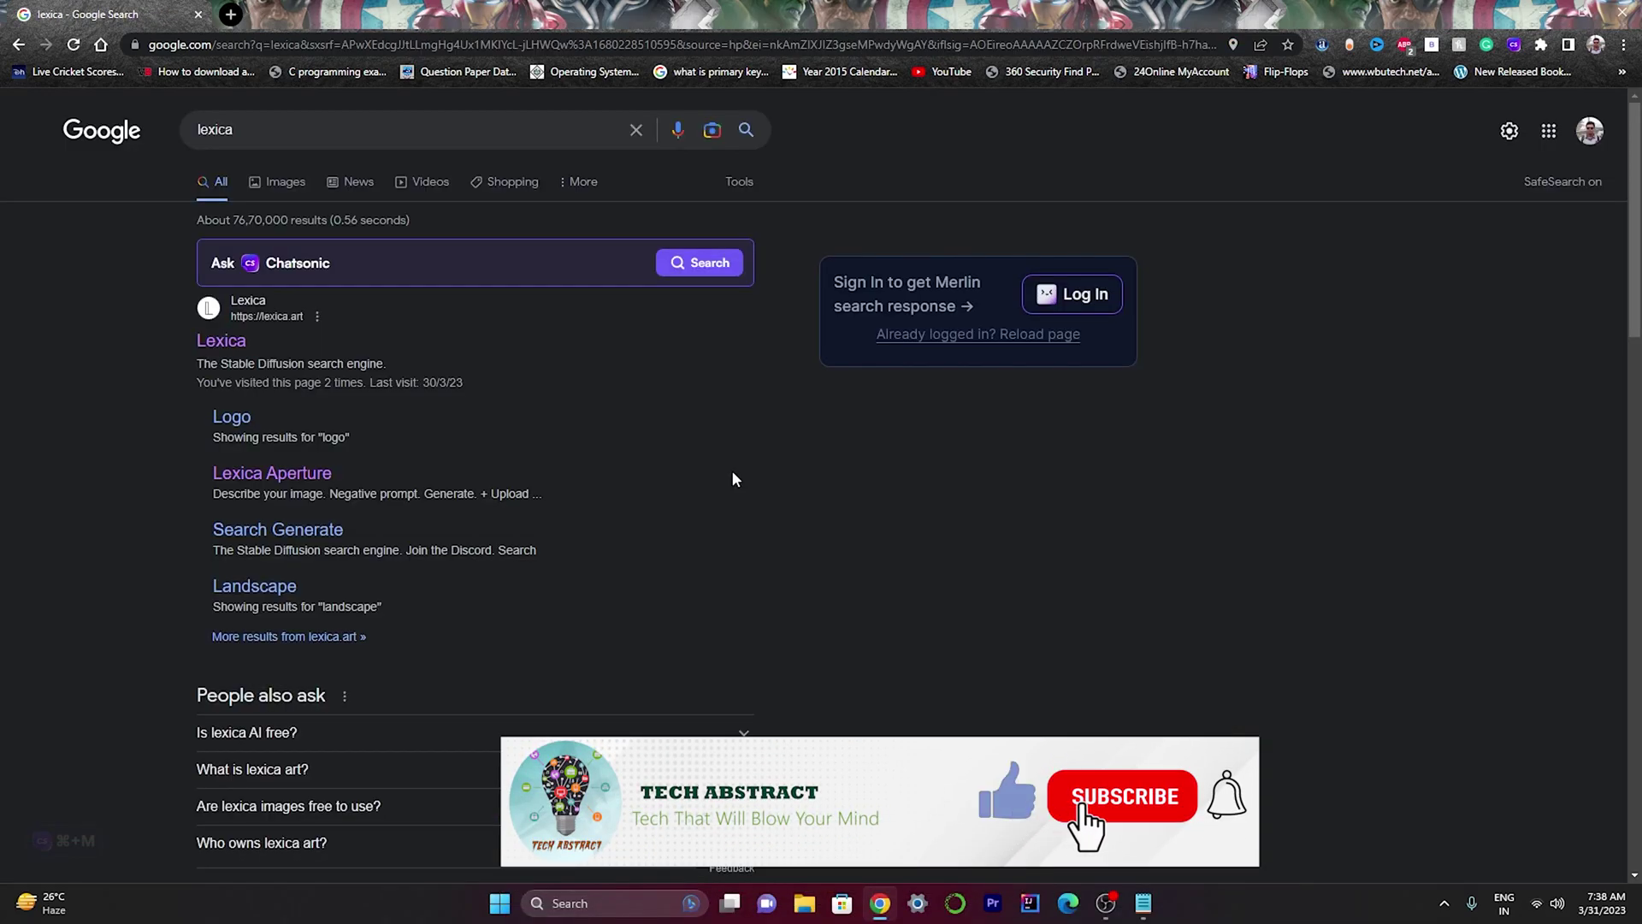
click(248, 303)
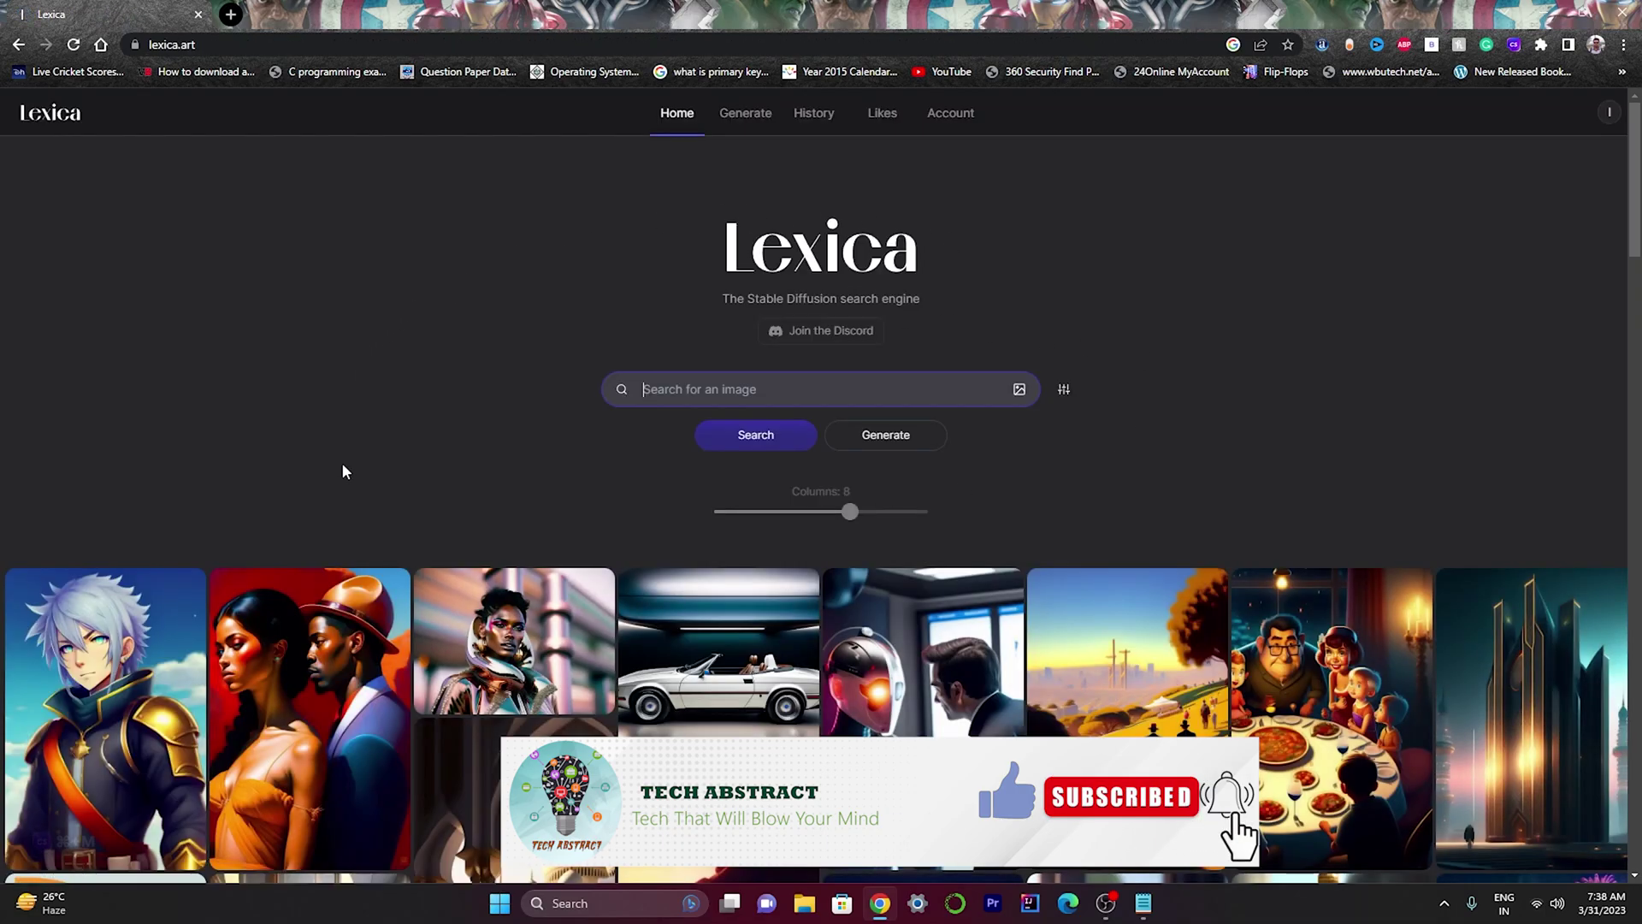
scroll(340, 466, down, 3)
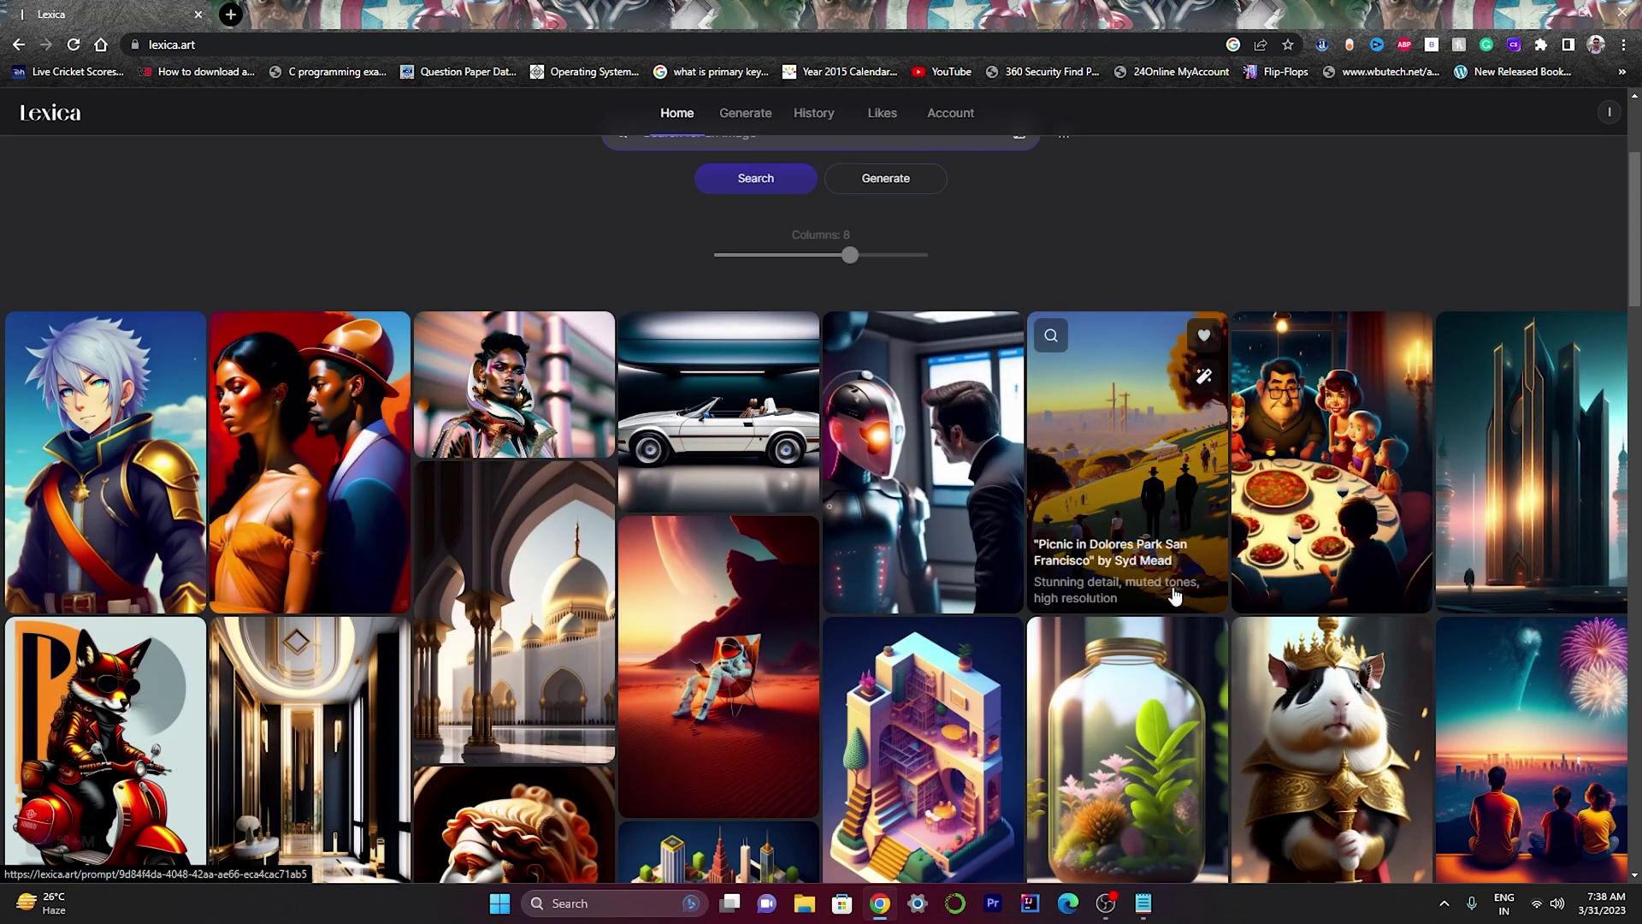
scroll(1174, 595, down, 6)
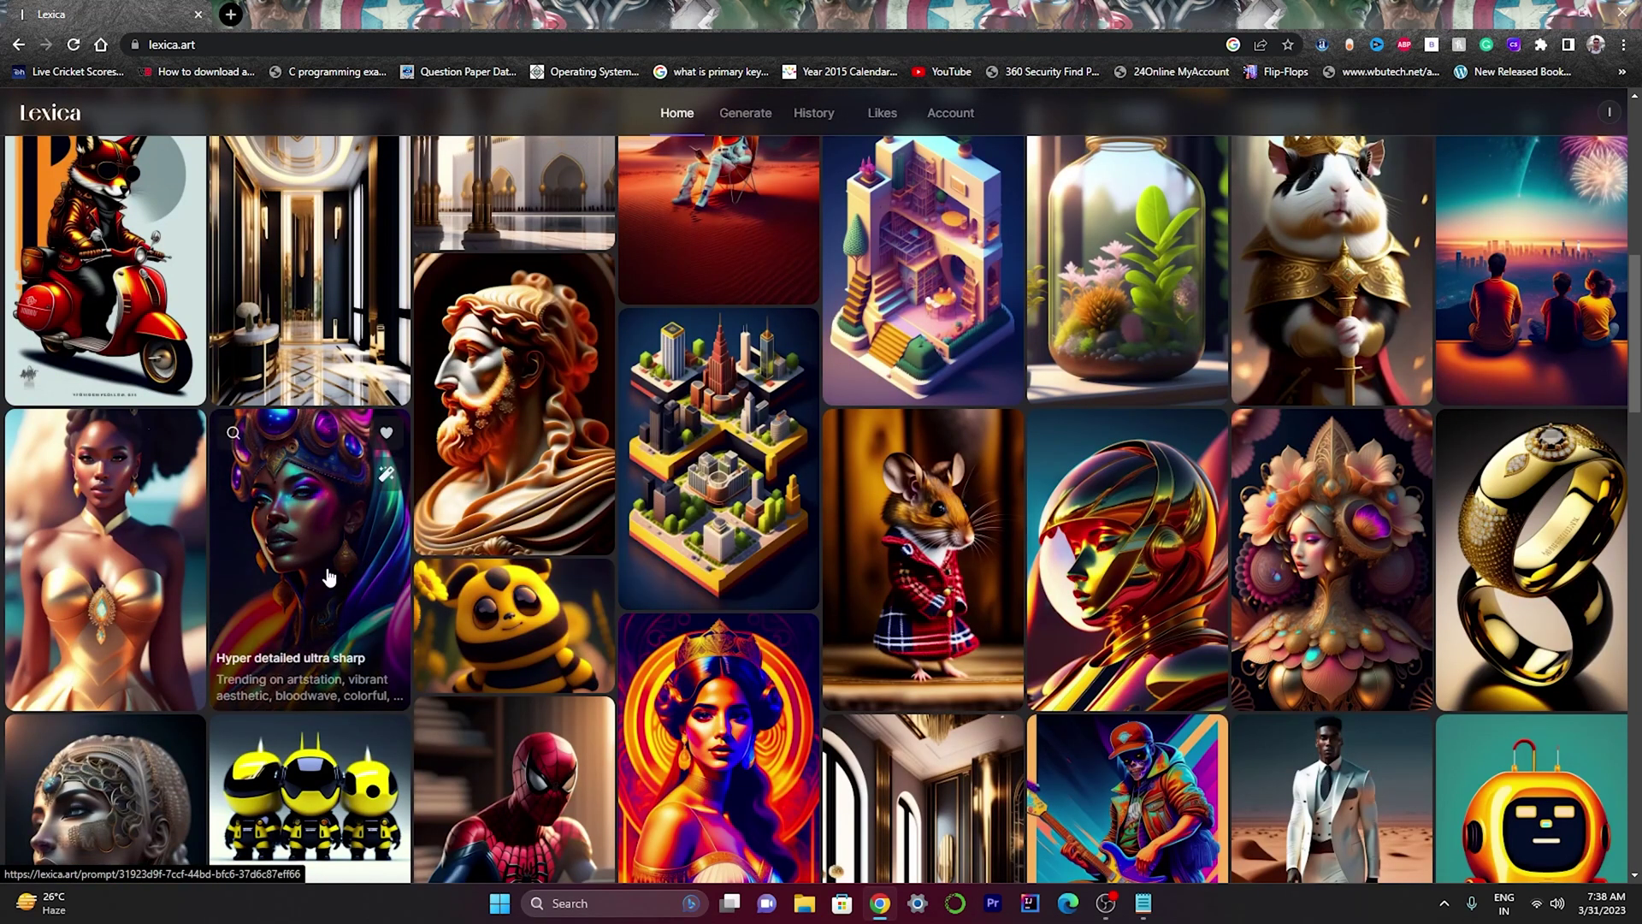
scroll(752, 676, down, 1)
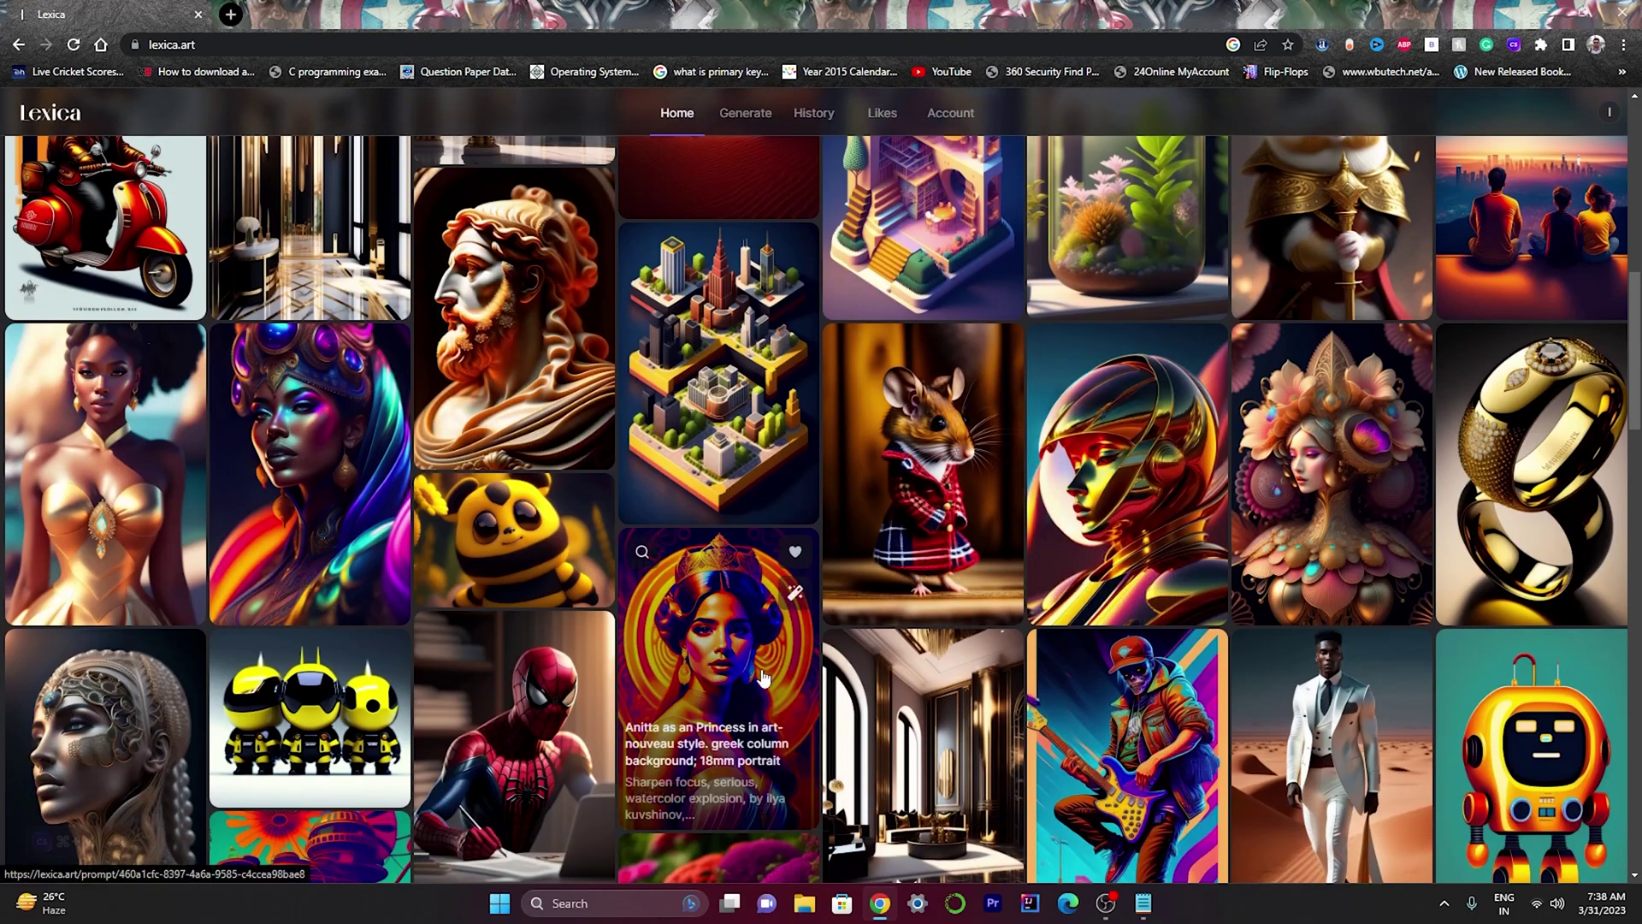
scroll(852, 703, up, 3)
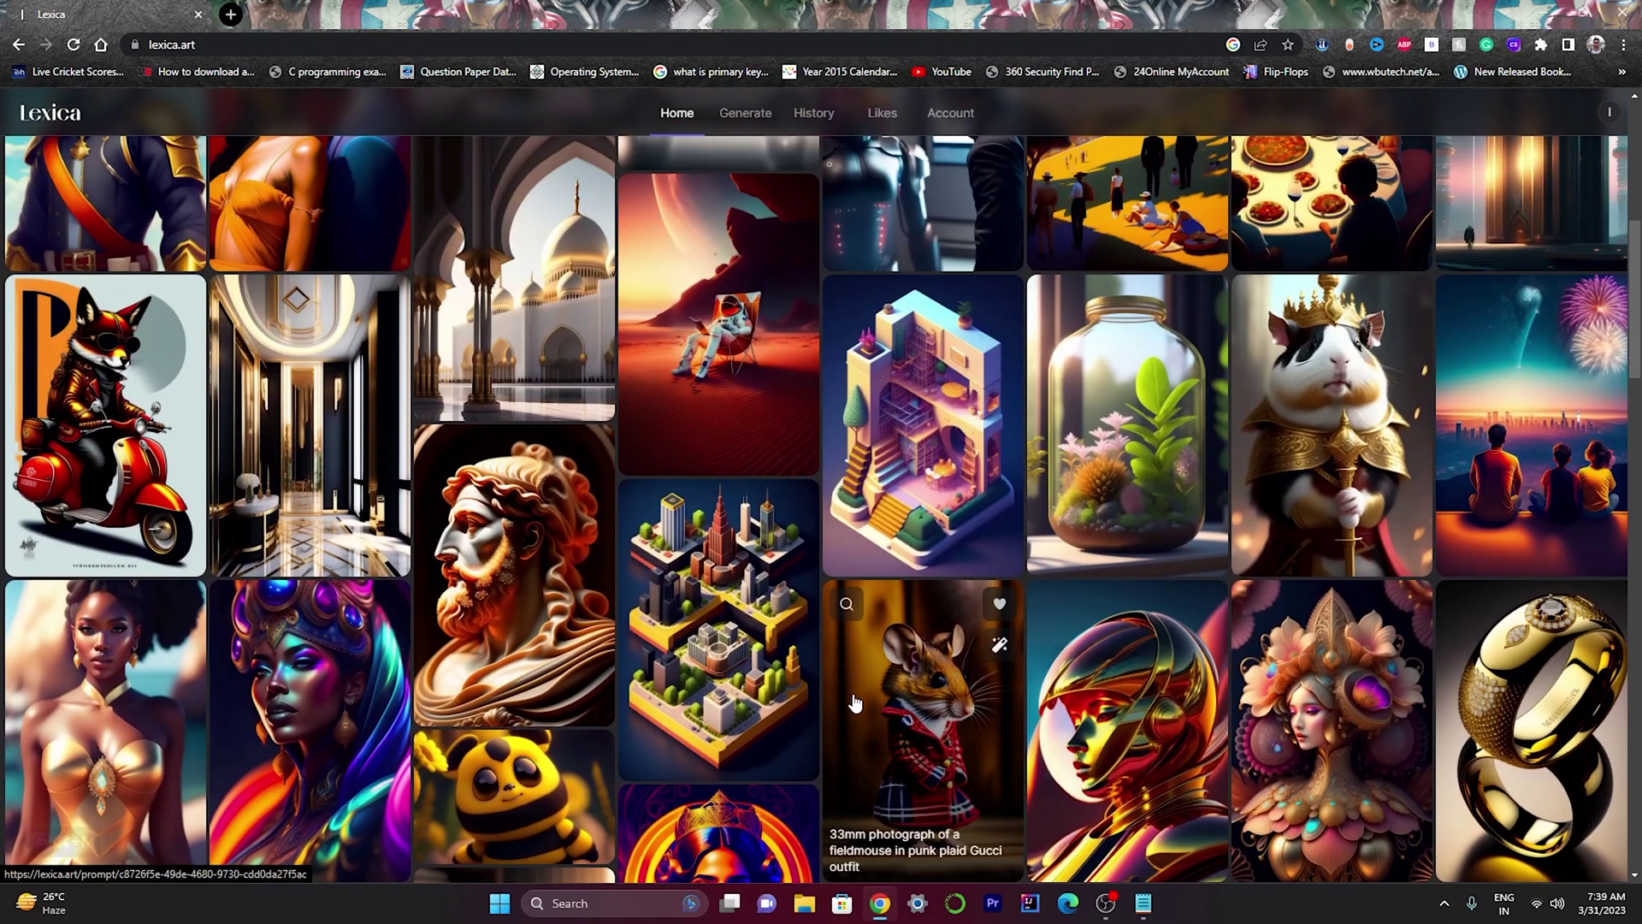
scroll(853, 703, up, 6)
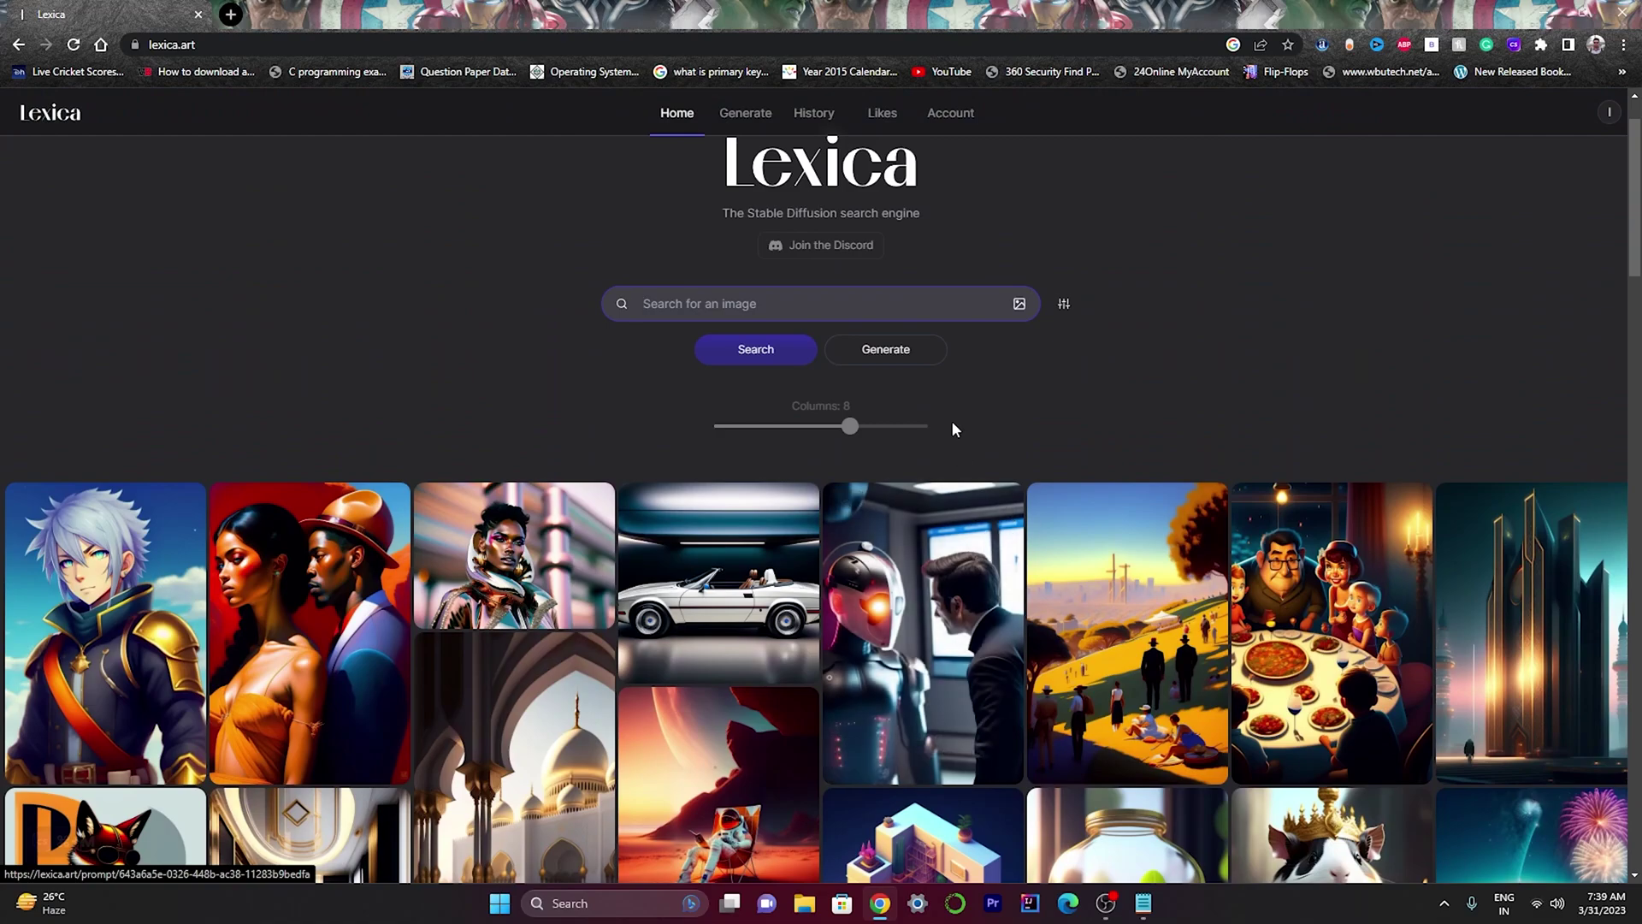
- Search Lexica with the Taj Mahal prompt copied from Notepad and scan the results
click(718, 313)
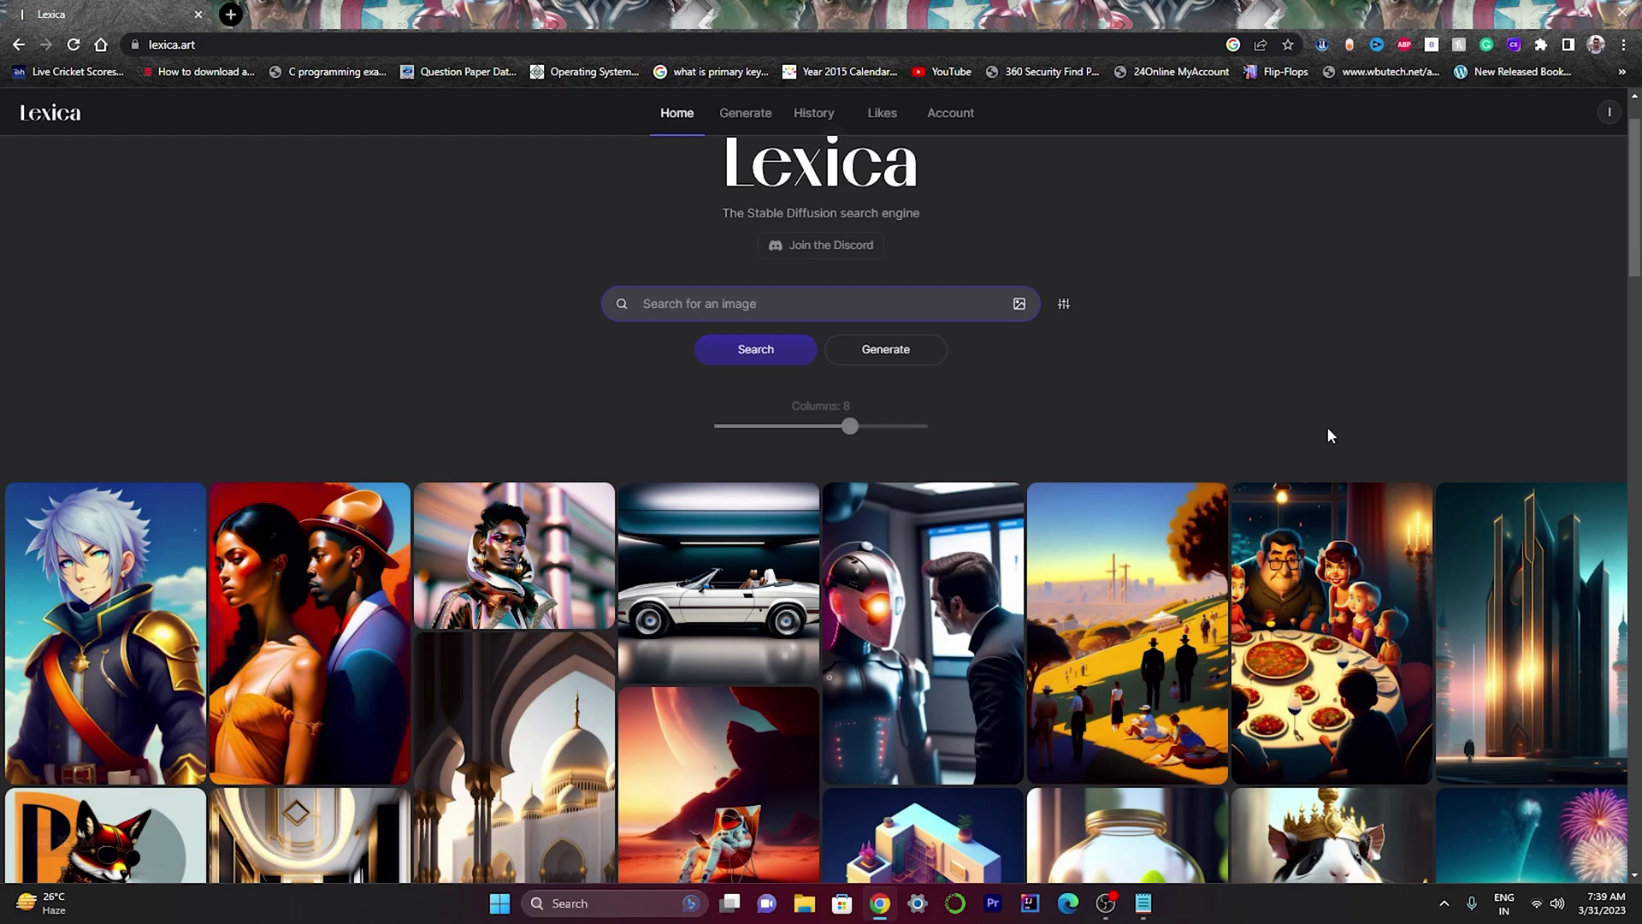
click(1144, 904)
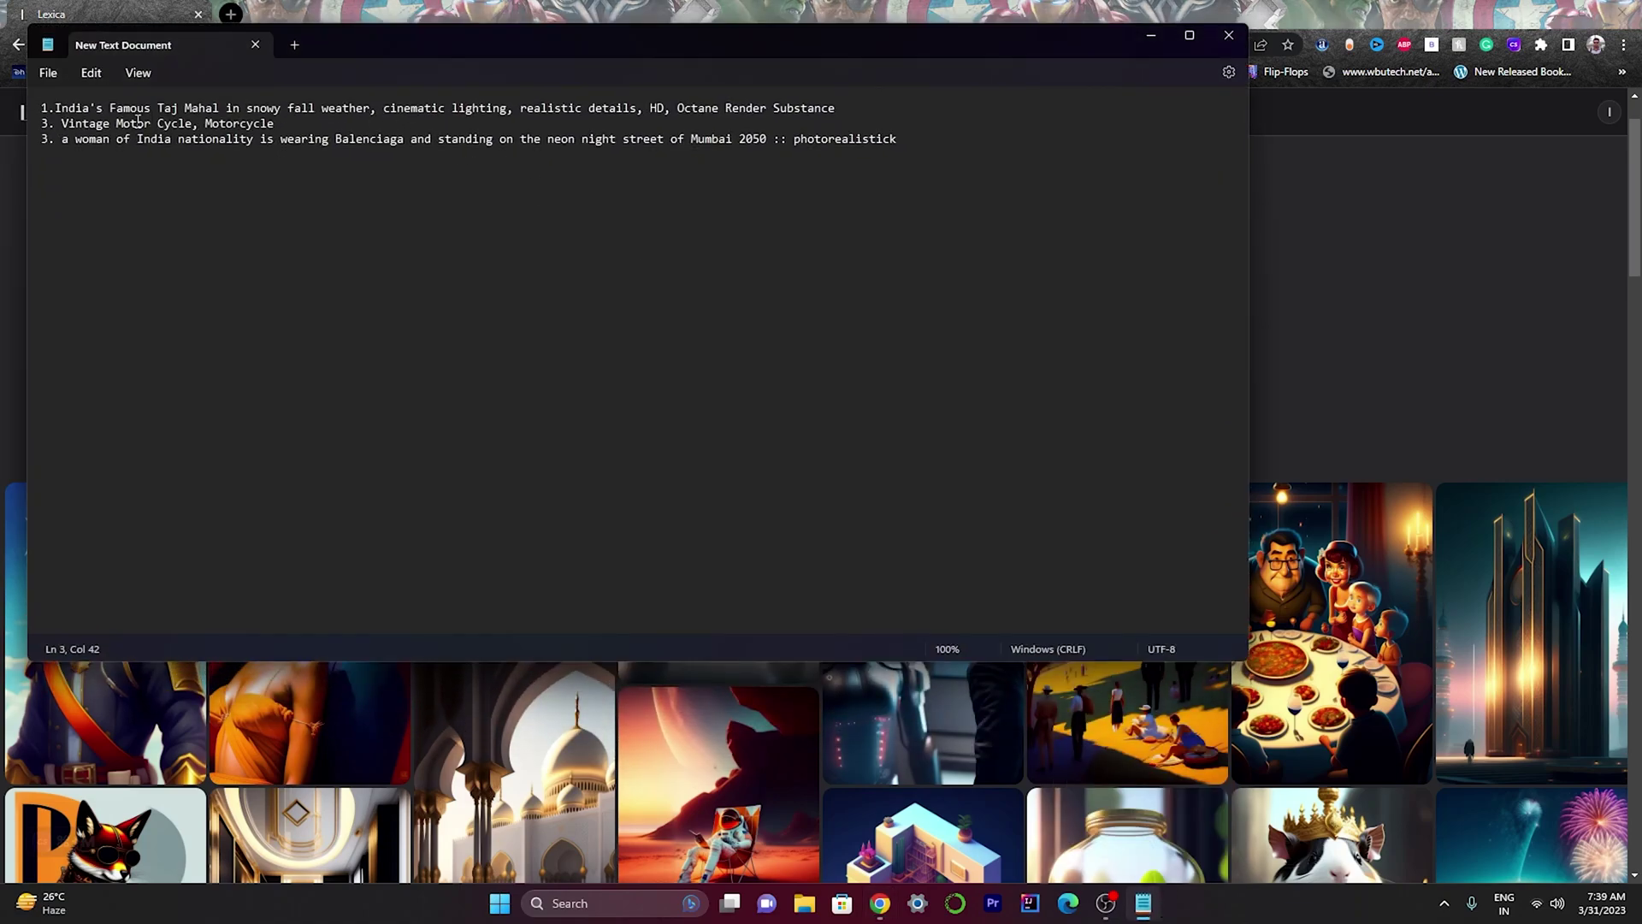
drag(52, 103, 845, 68)
key(ctrl+c)
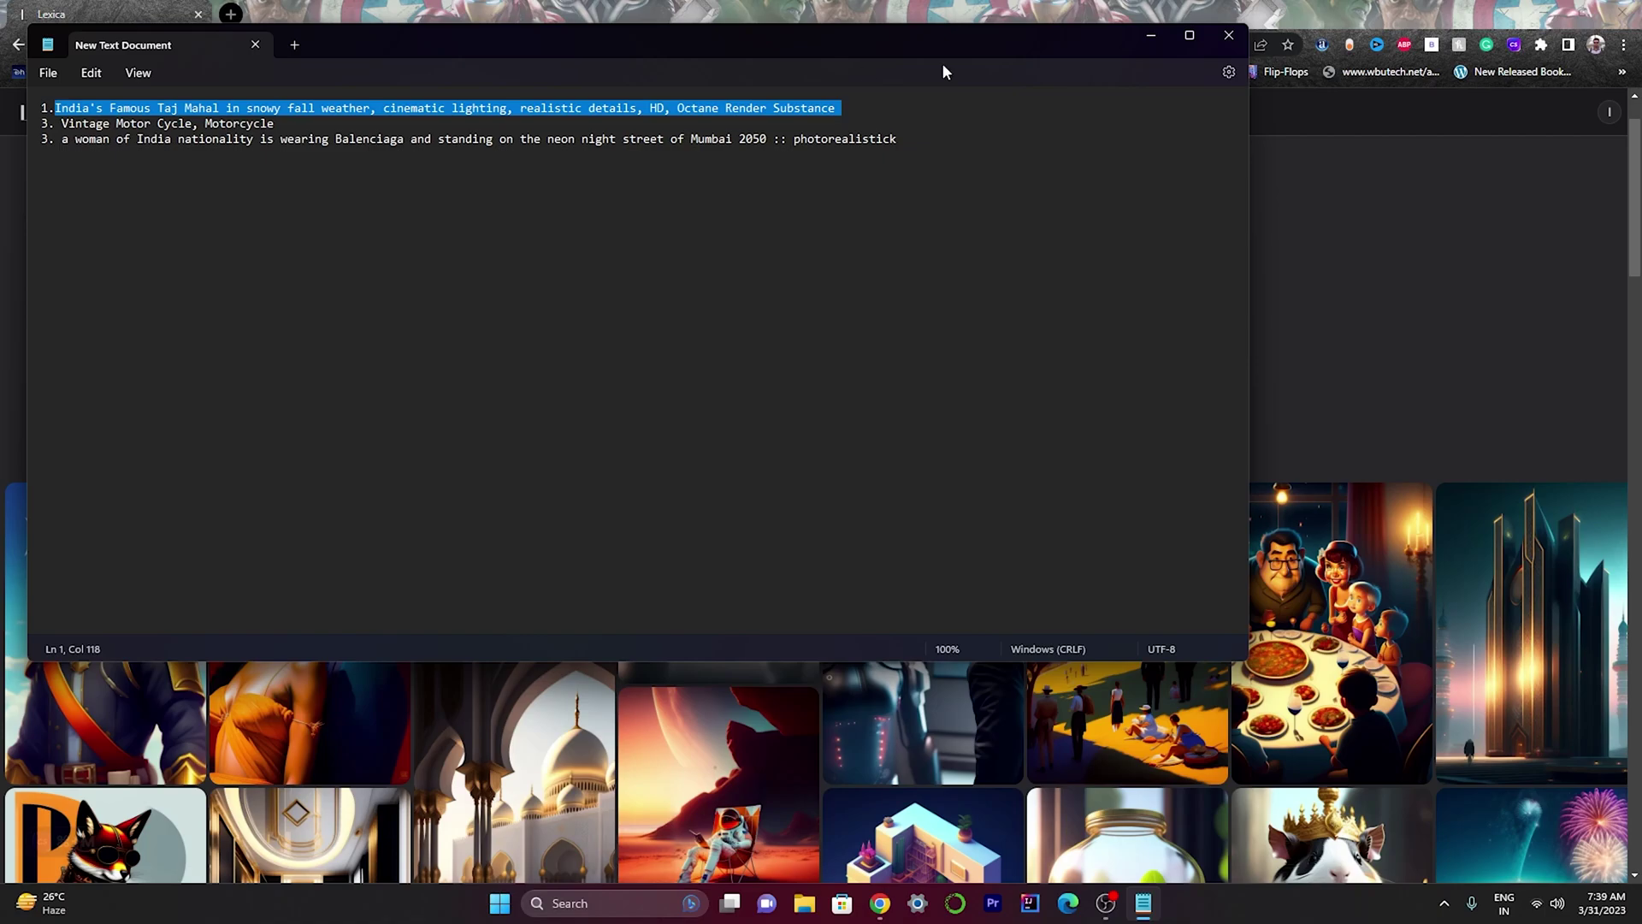
click(1150, 35)
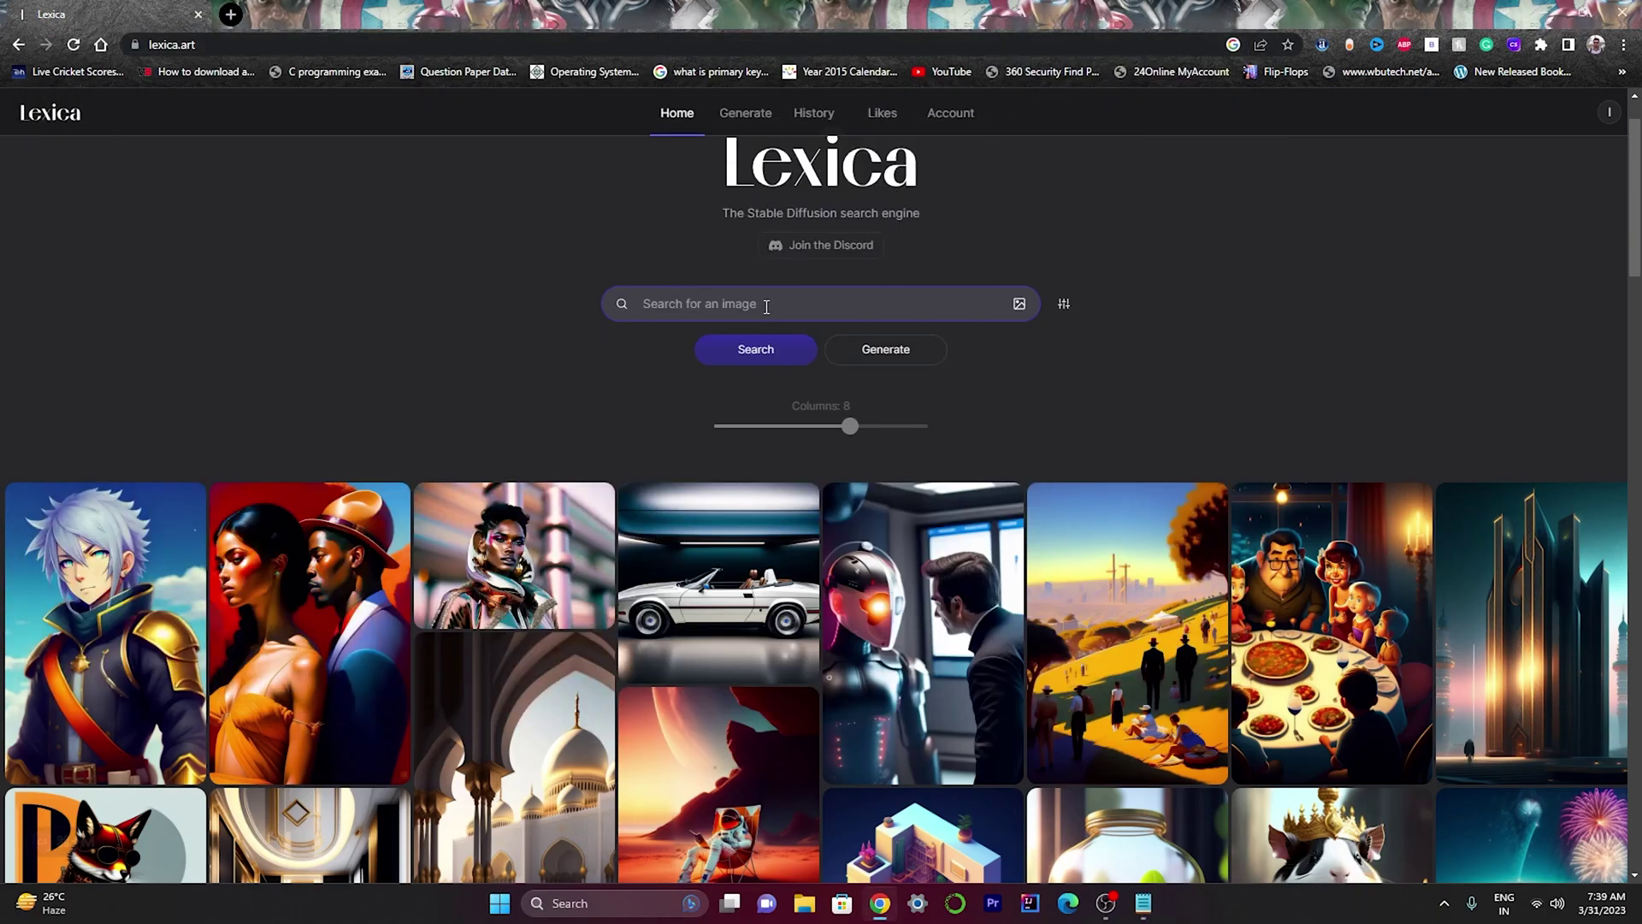
key(ctrl+v)
click(751, 351)
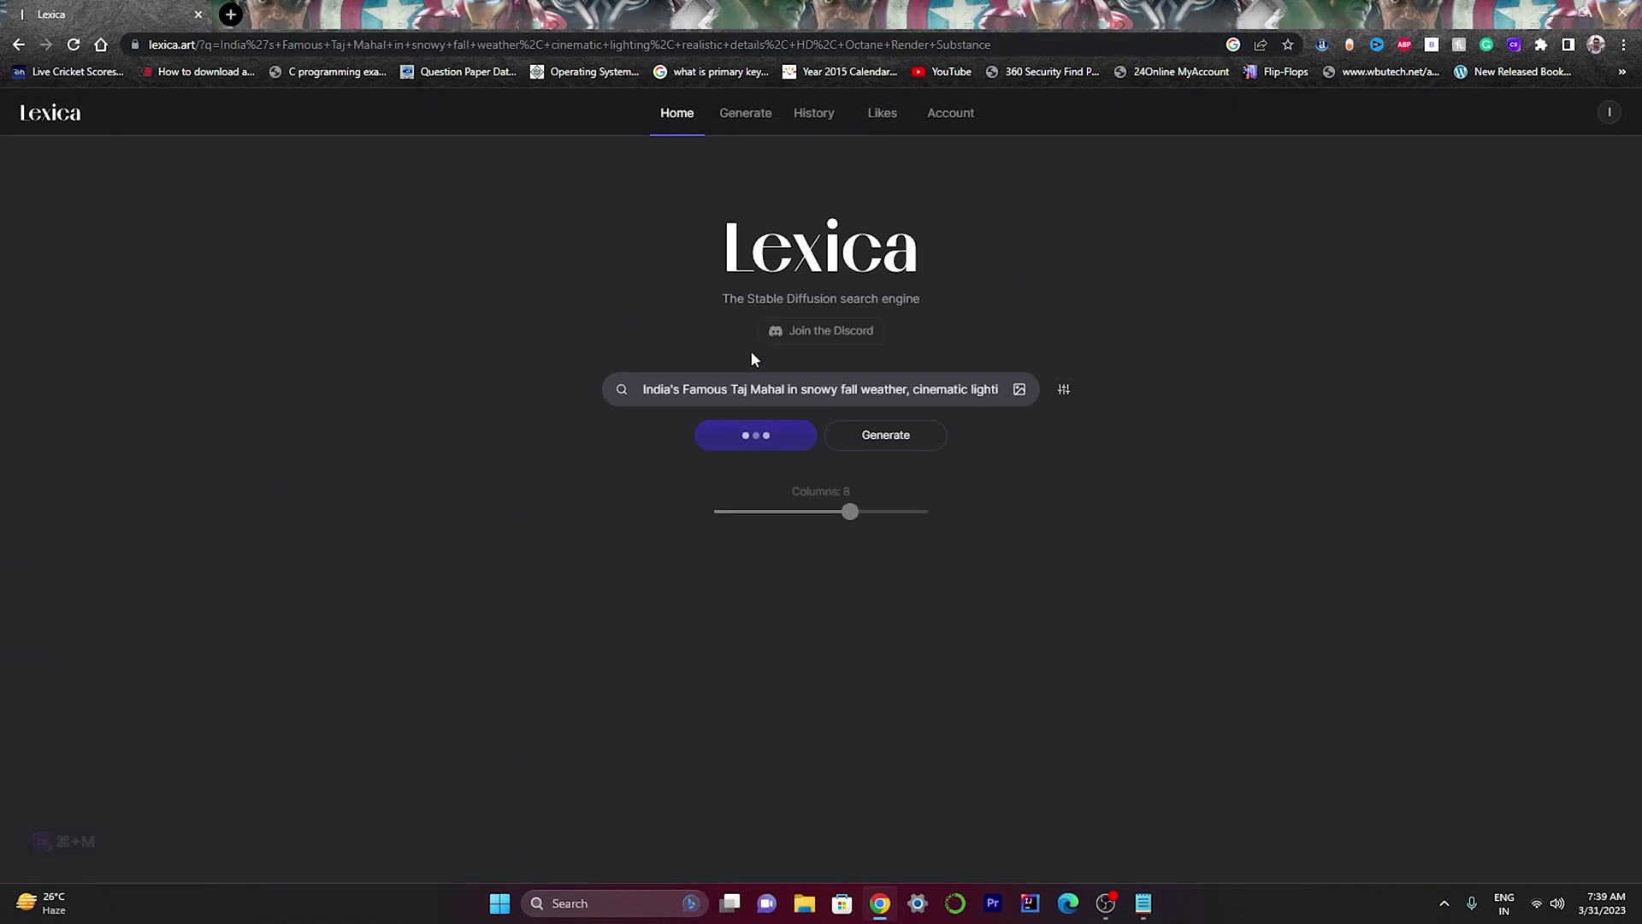
scroll(203, 441, down, 3)
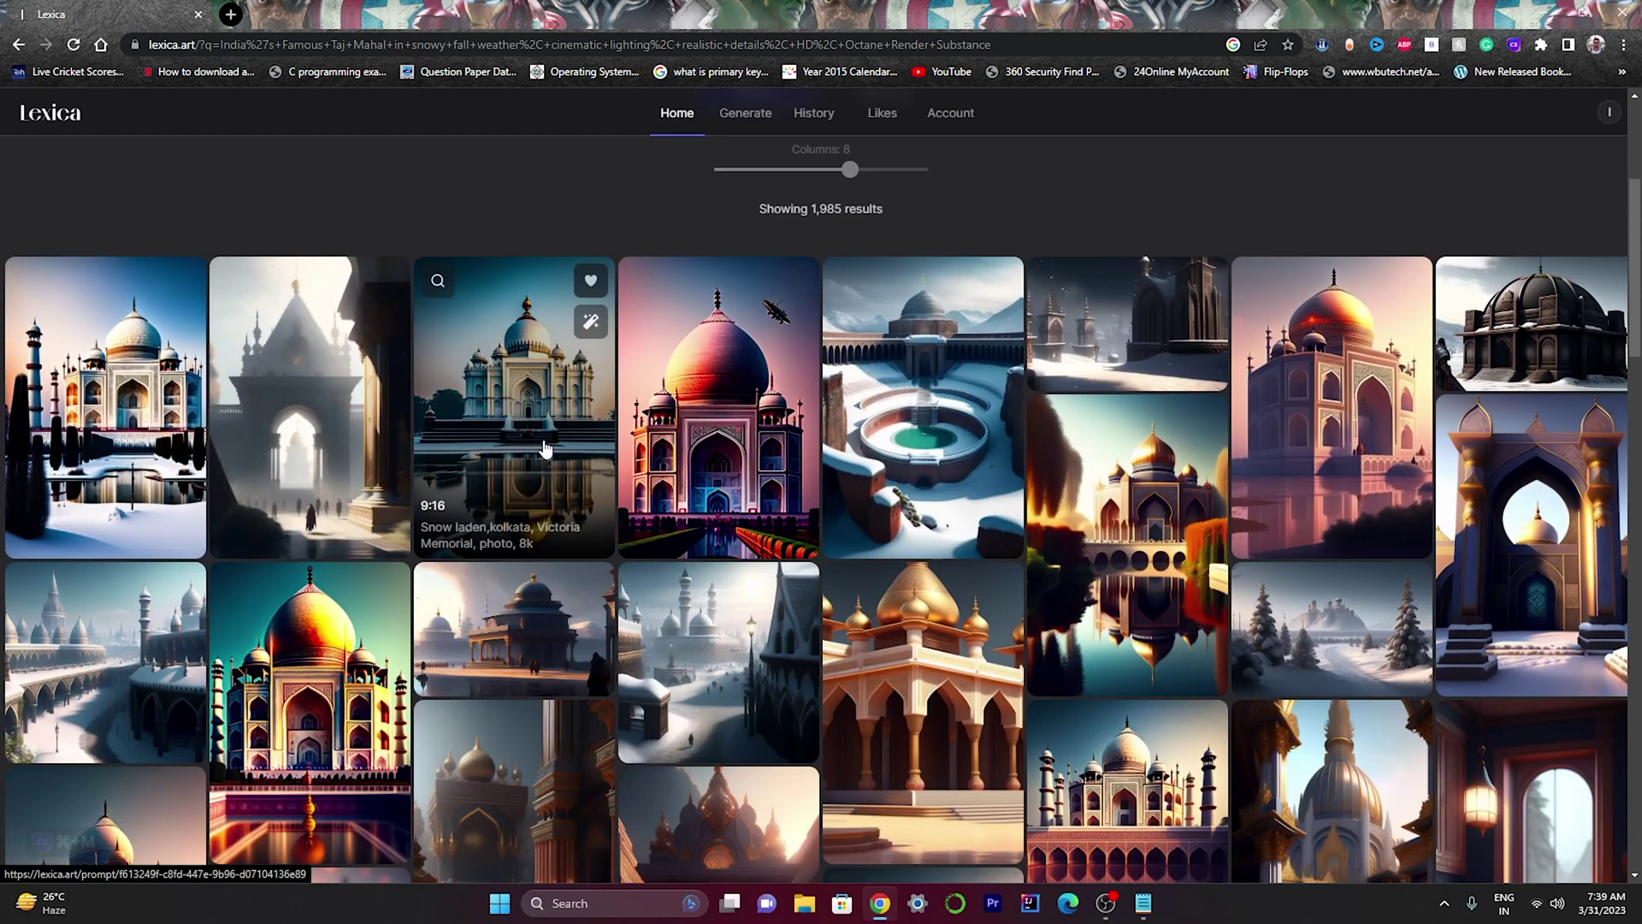
scroll(879, 370, up, 3)
- Generate four images on Lexica's Generate page from the pasted Taj Mahal prompt
click(879, 368)
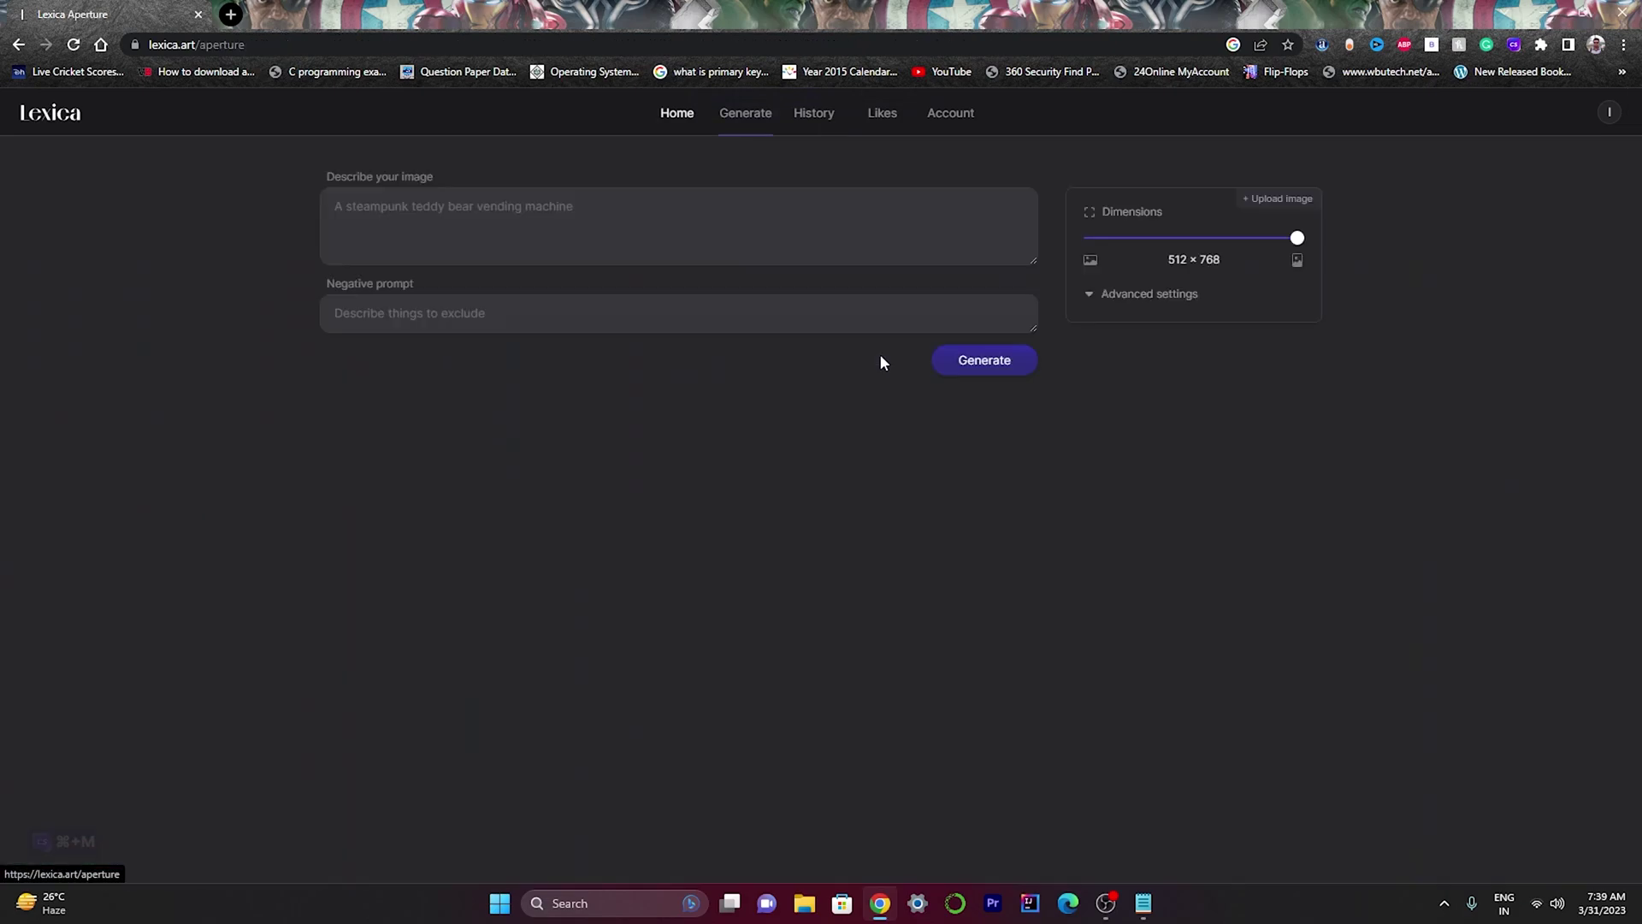
click(361, 209)
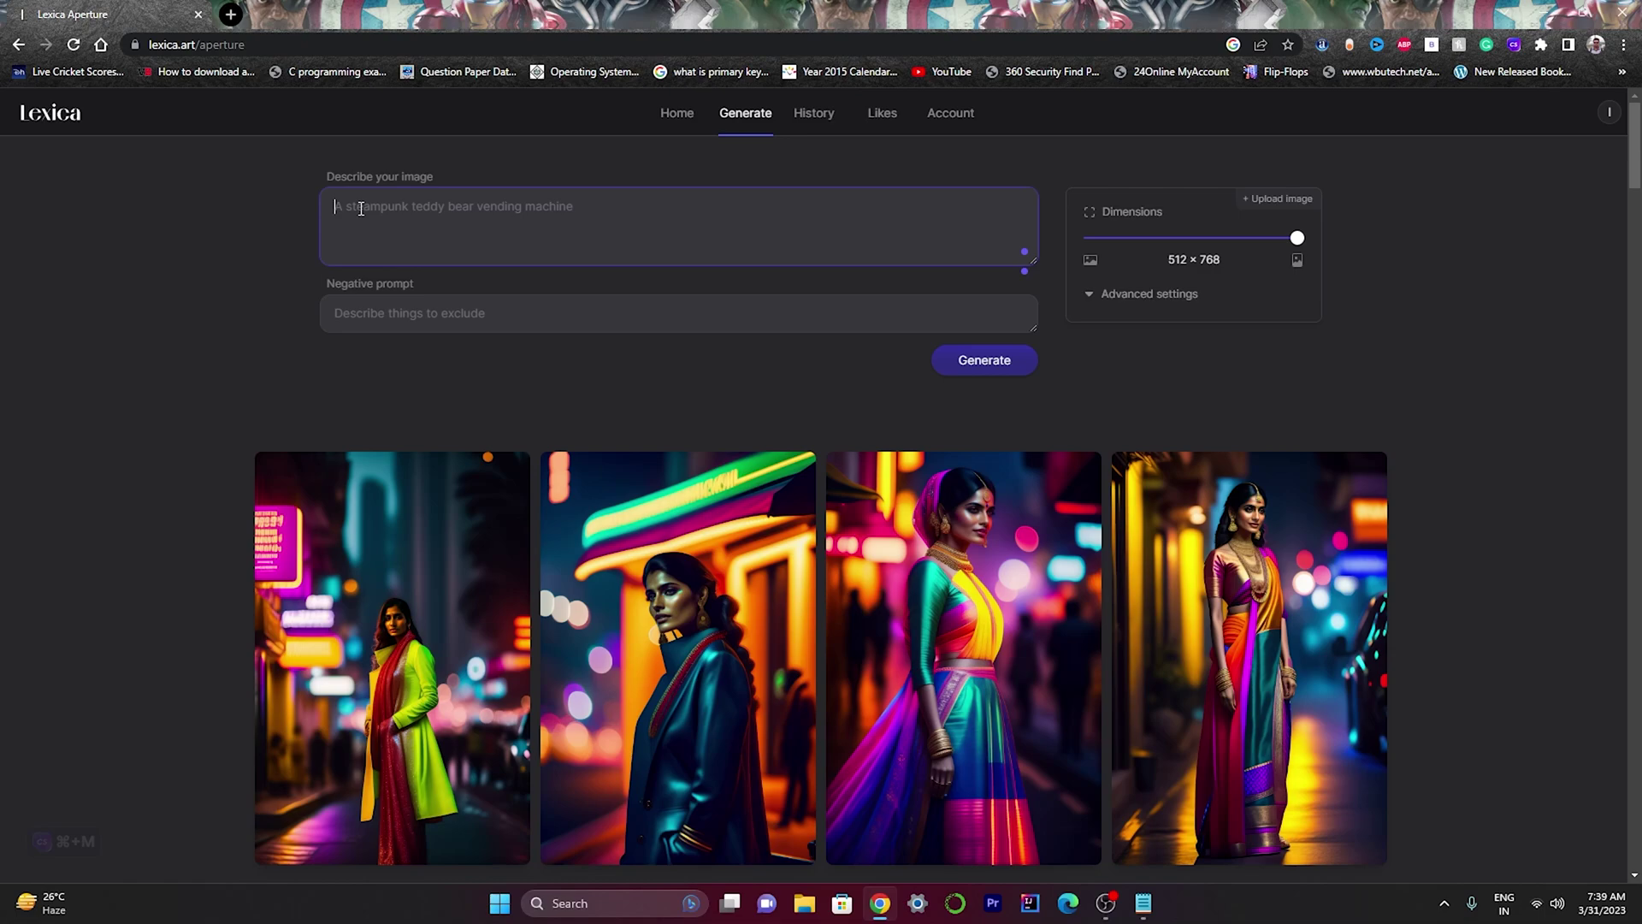
key(ctrl+v)
click(944, 366)
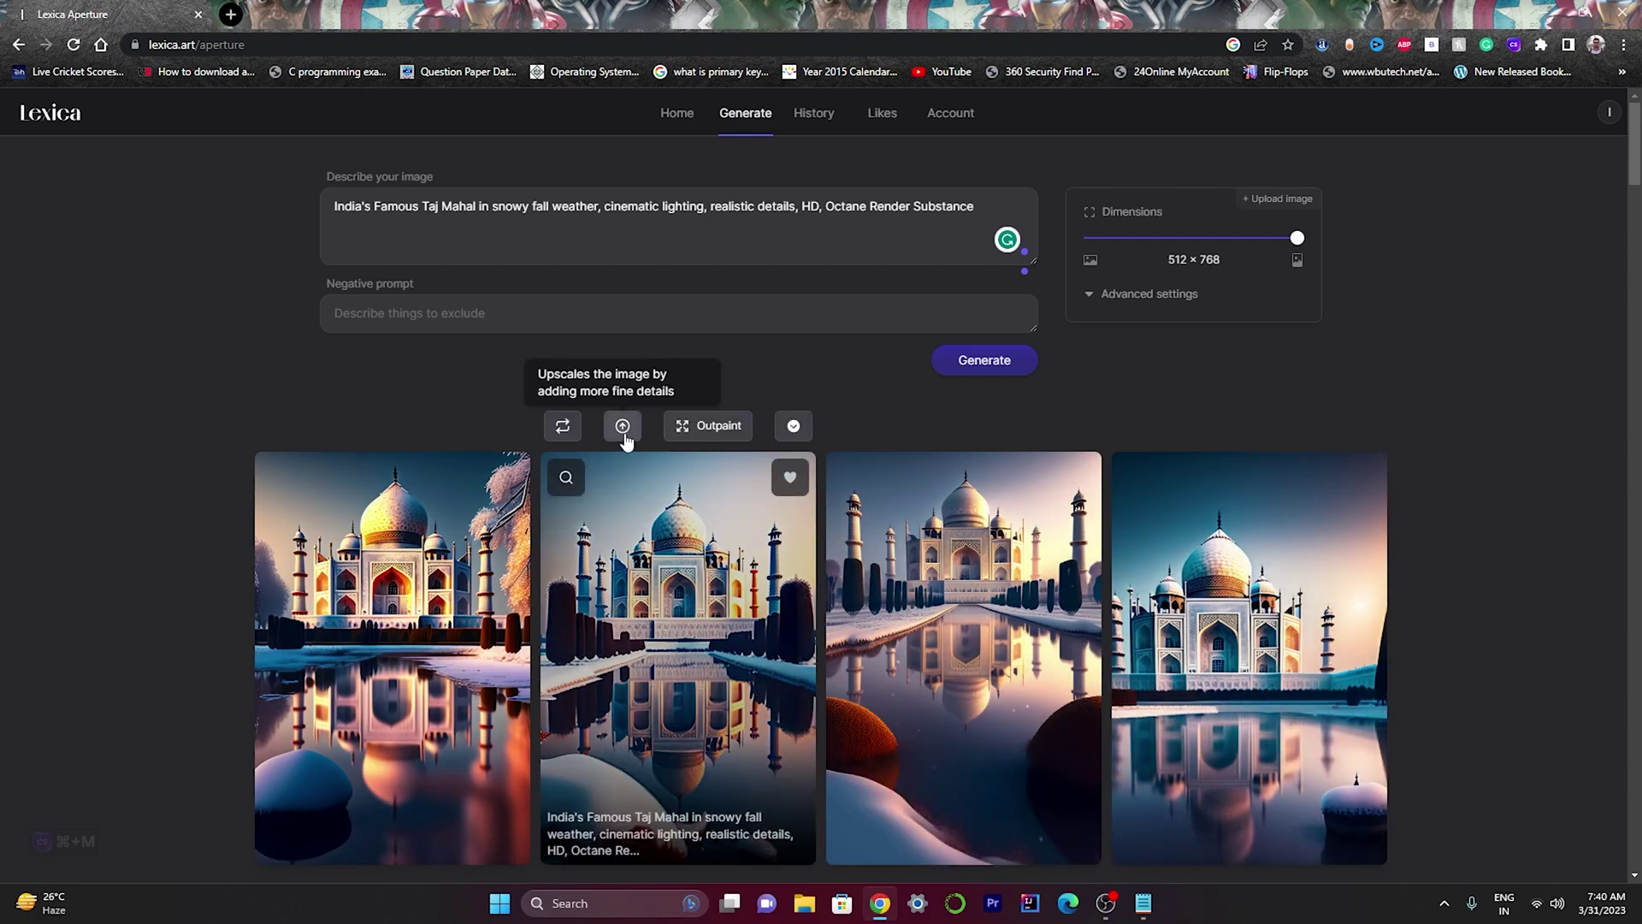
- Download the second Taj Mahal image and upscale the third
click(795, 428)
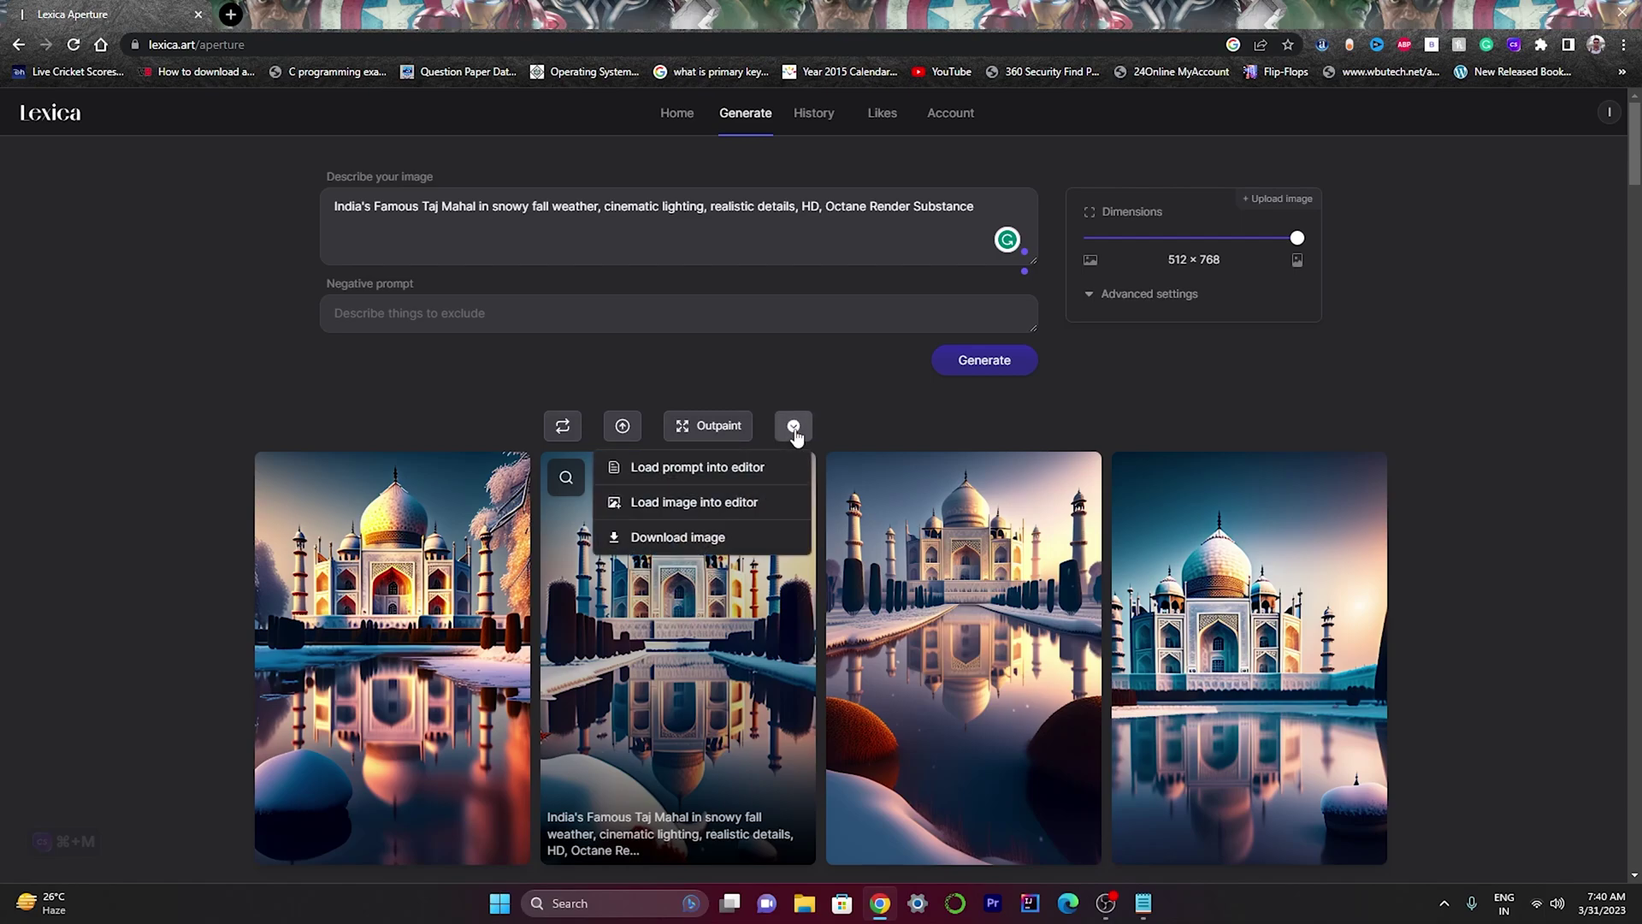
click(680, 545)
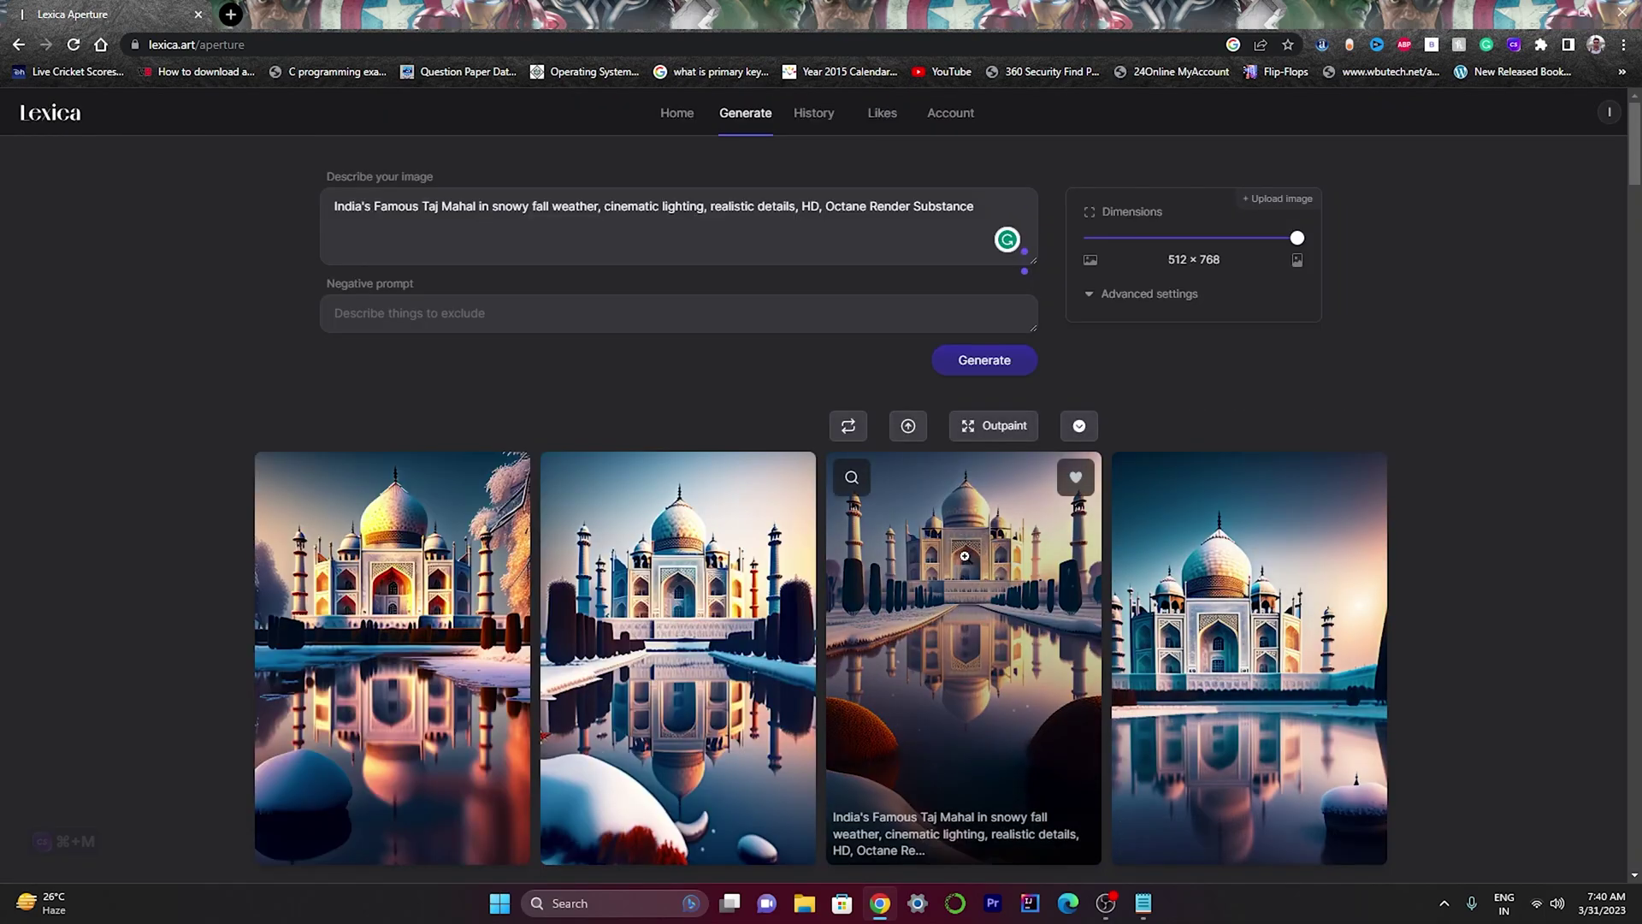
click(967, 561)
click(1158, 480)
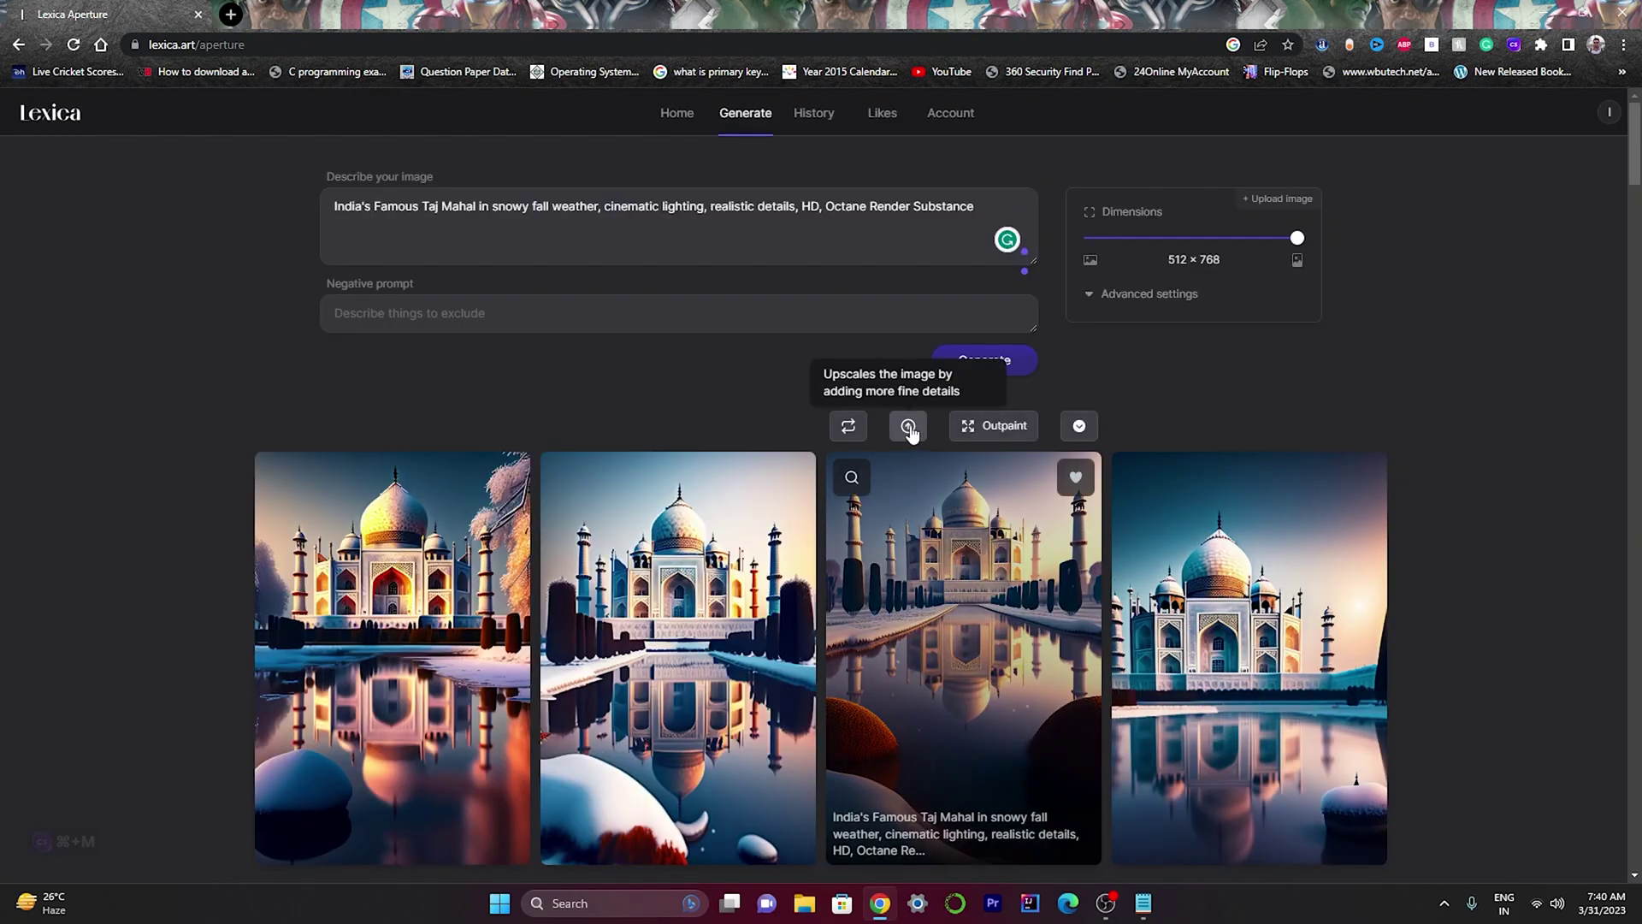
click(909, 426)
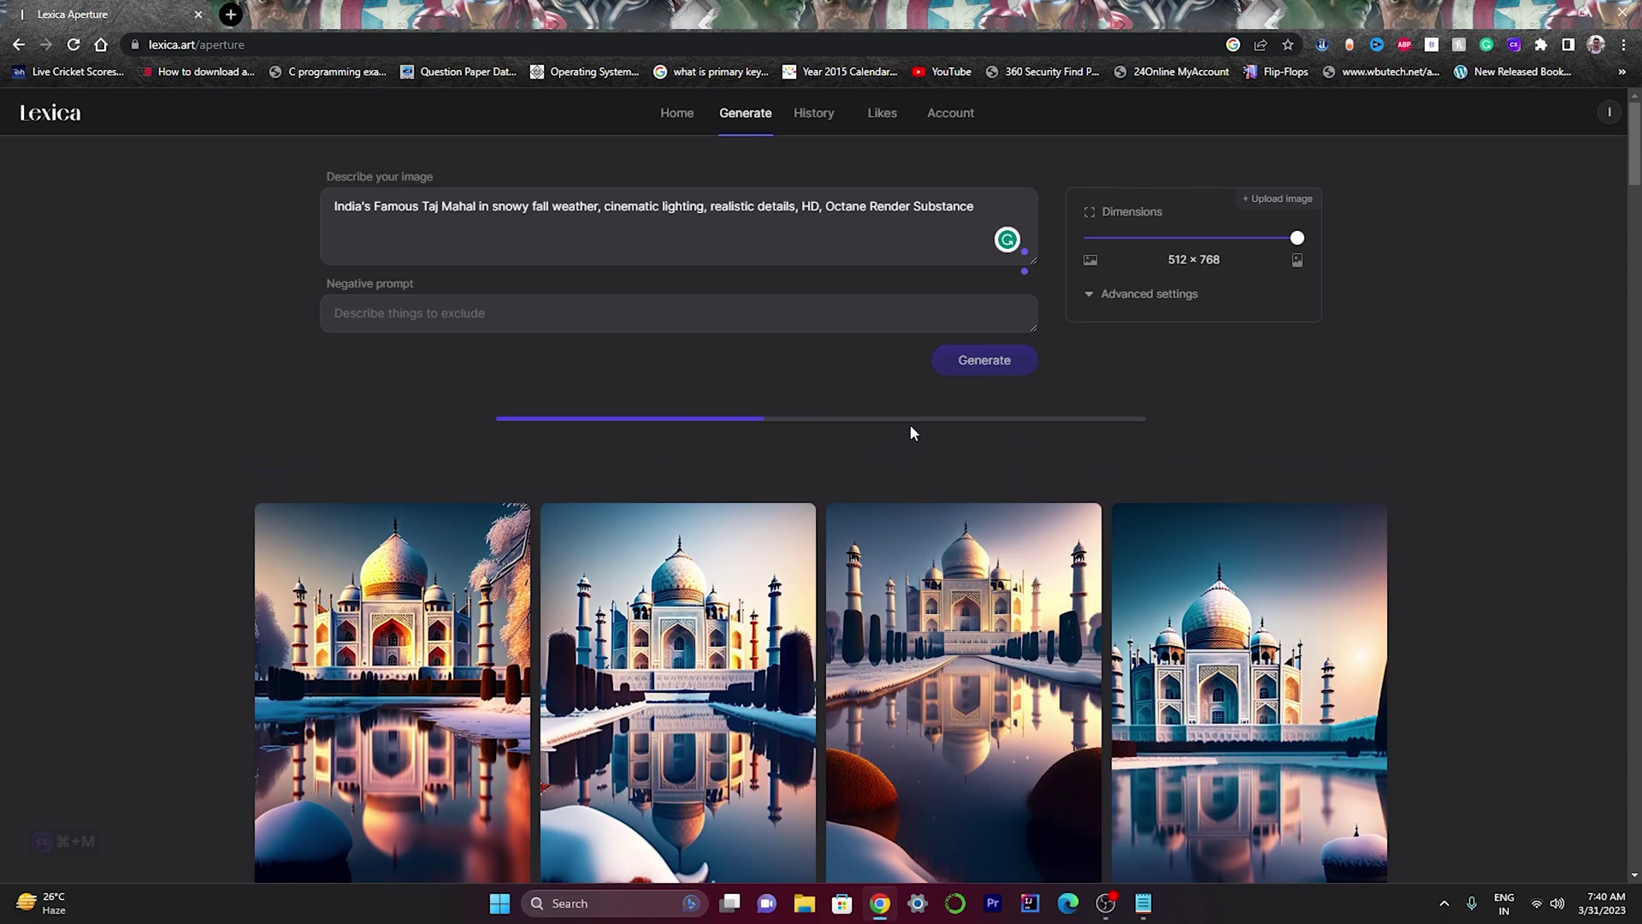
- Preview the upscaled Taj Mahal image and another result at full size, closing each
click(808, 602)
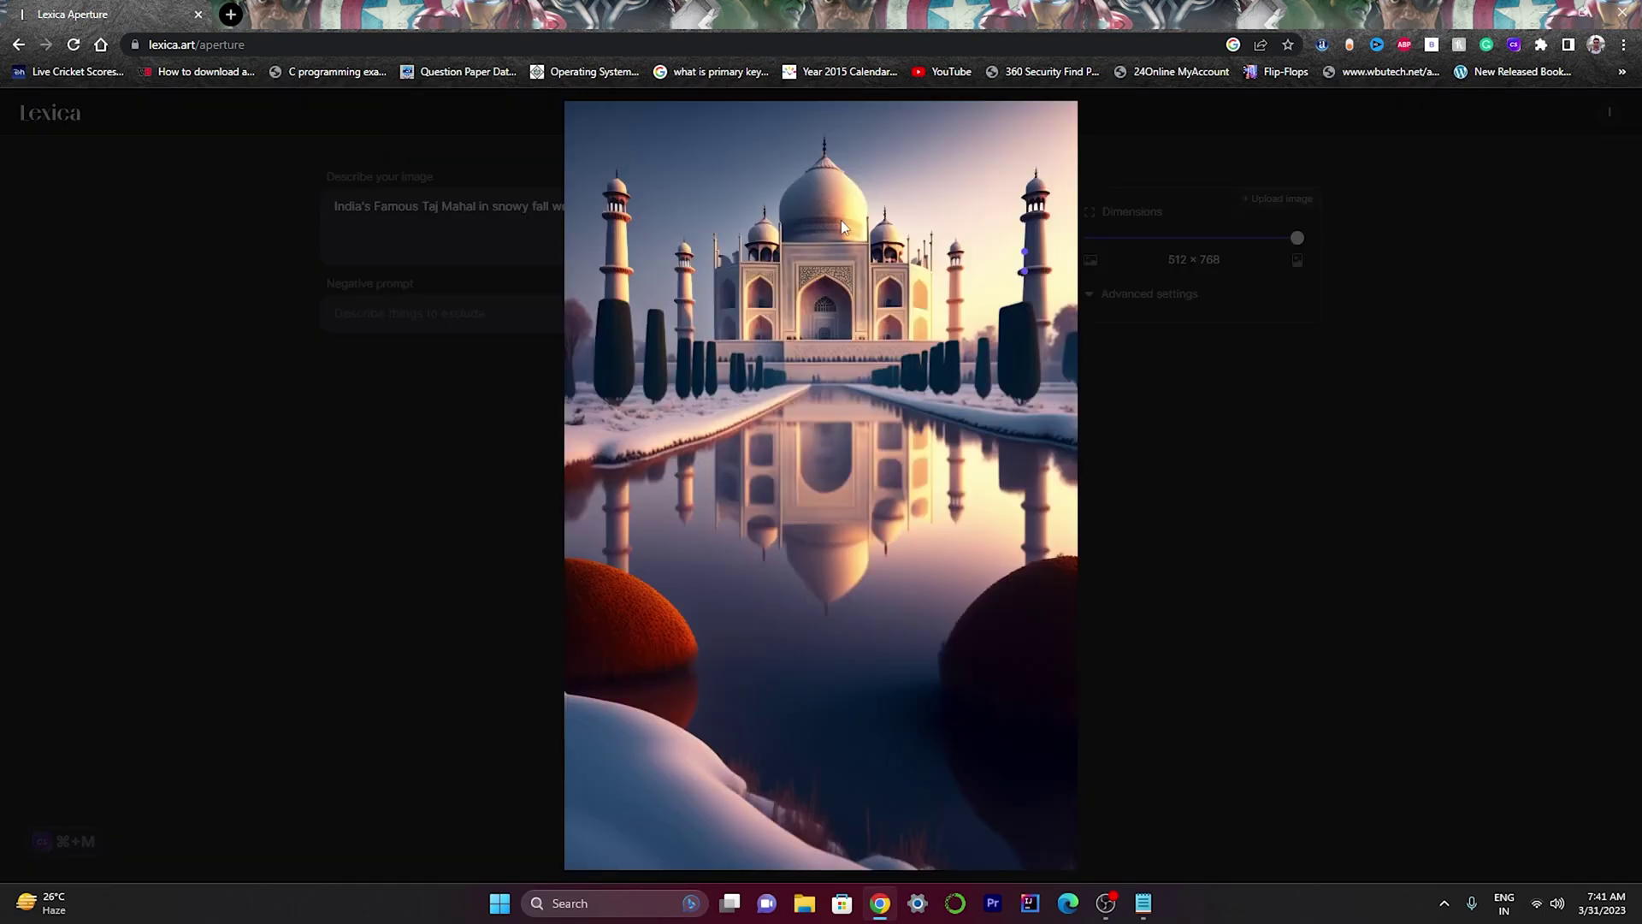
click(828, 310)
scroll(783, 482, down, 2)
click(808, 420)
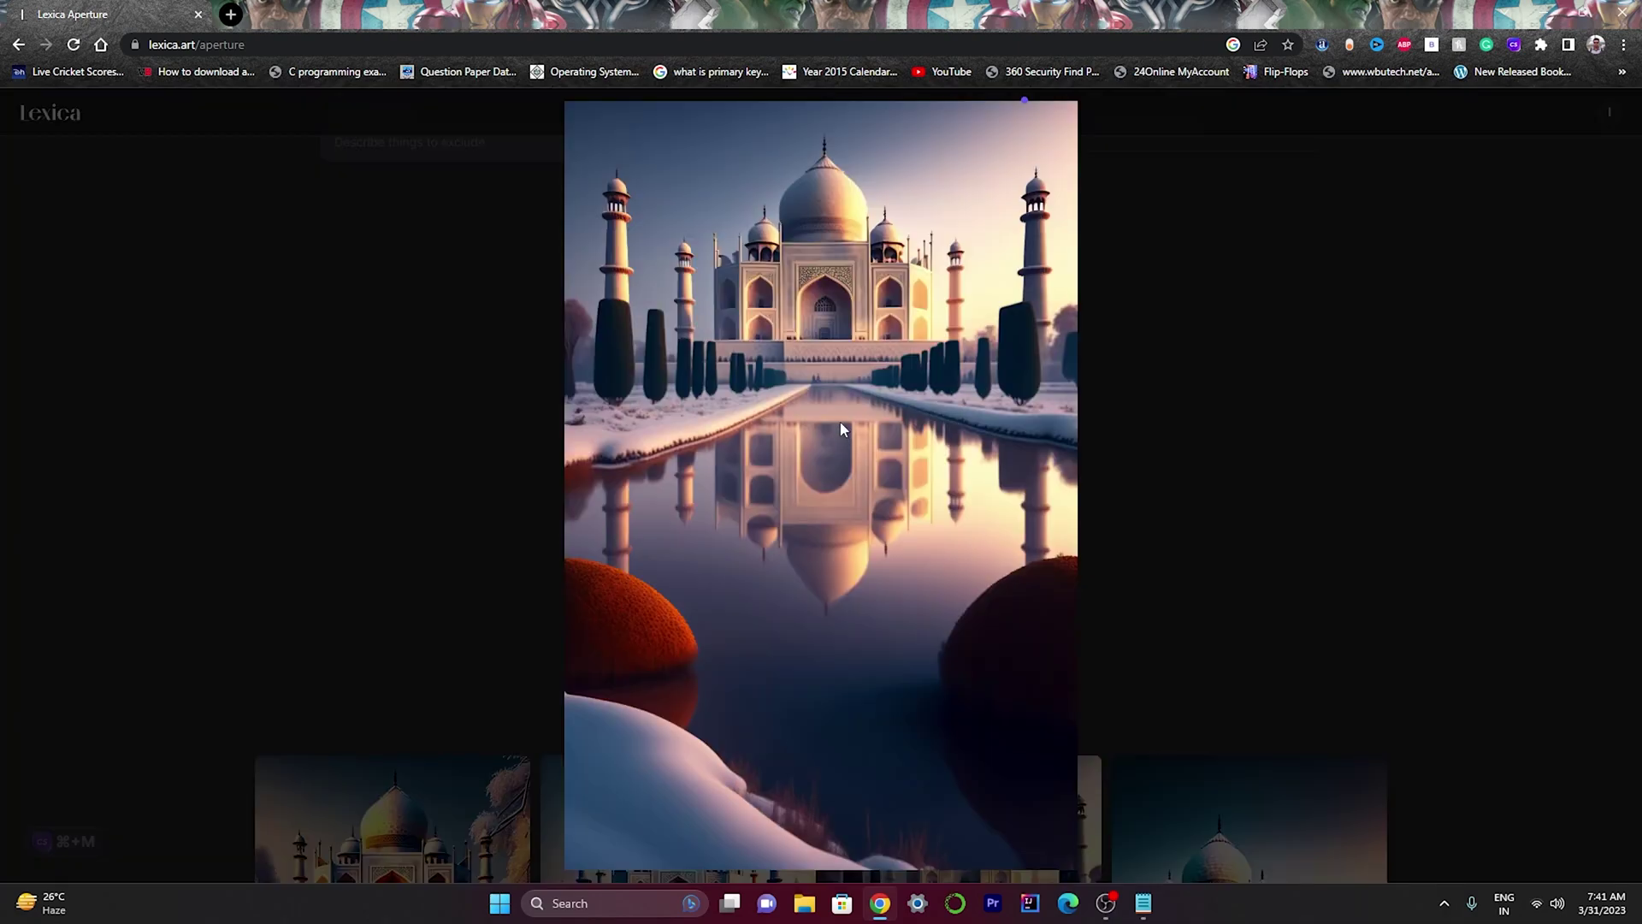
click(1166, 342)
scroll(1166, 443, down, 3)
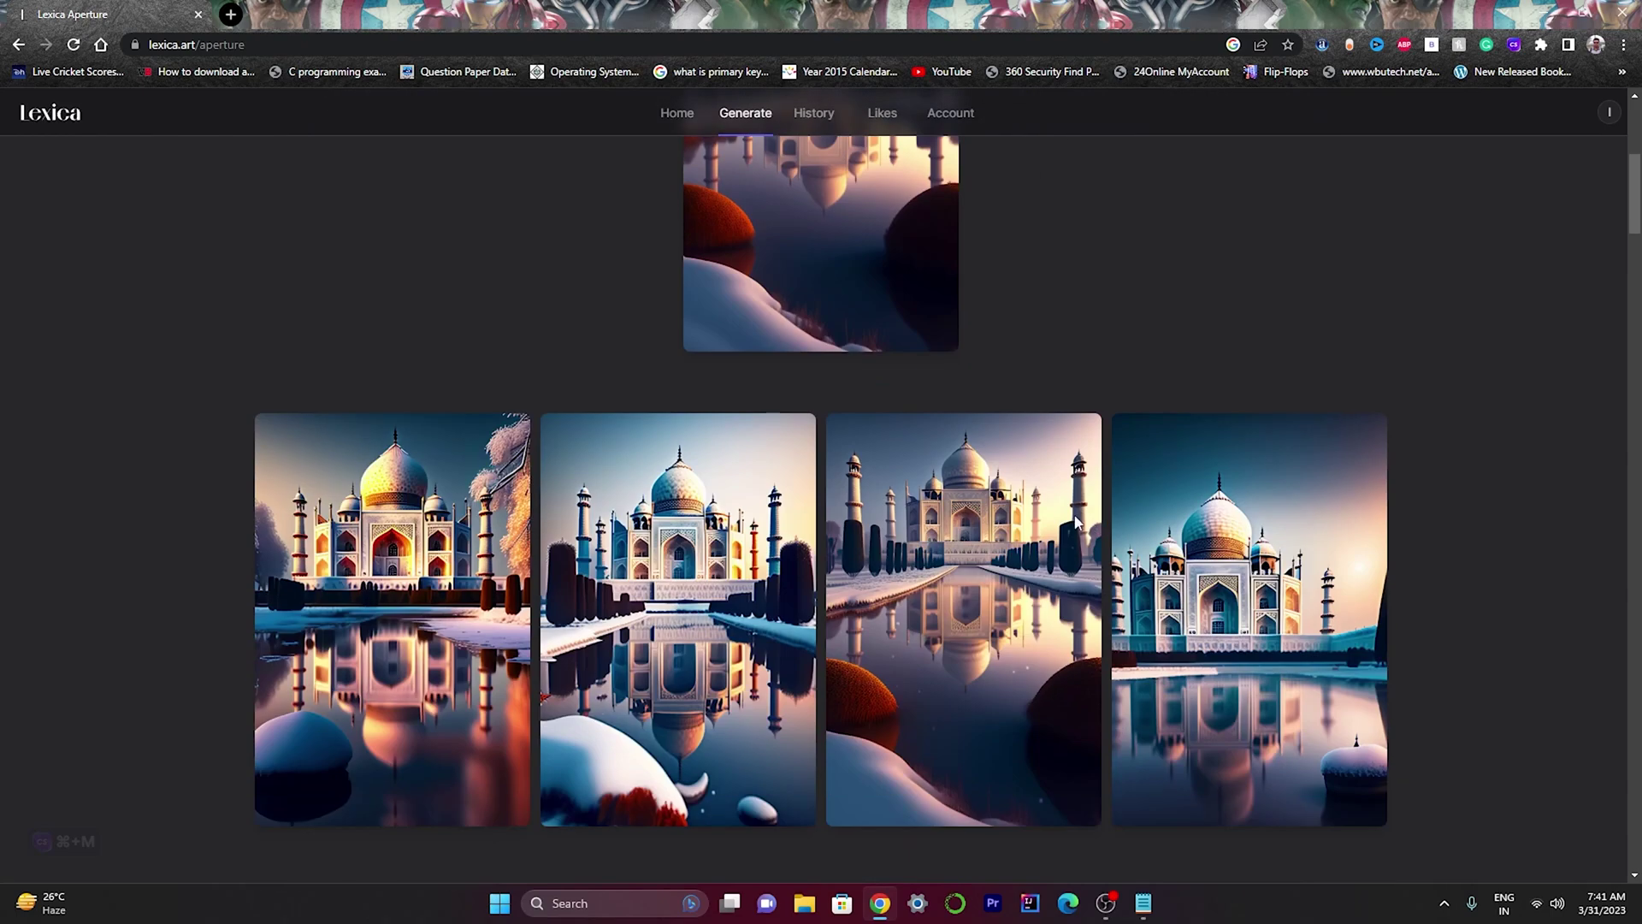
click(971, 533)
scroll(1249, 329, up, 3)
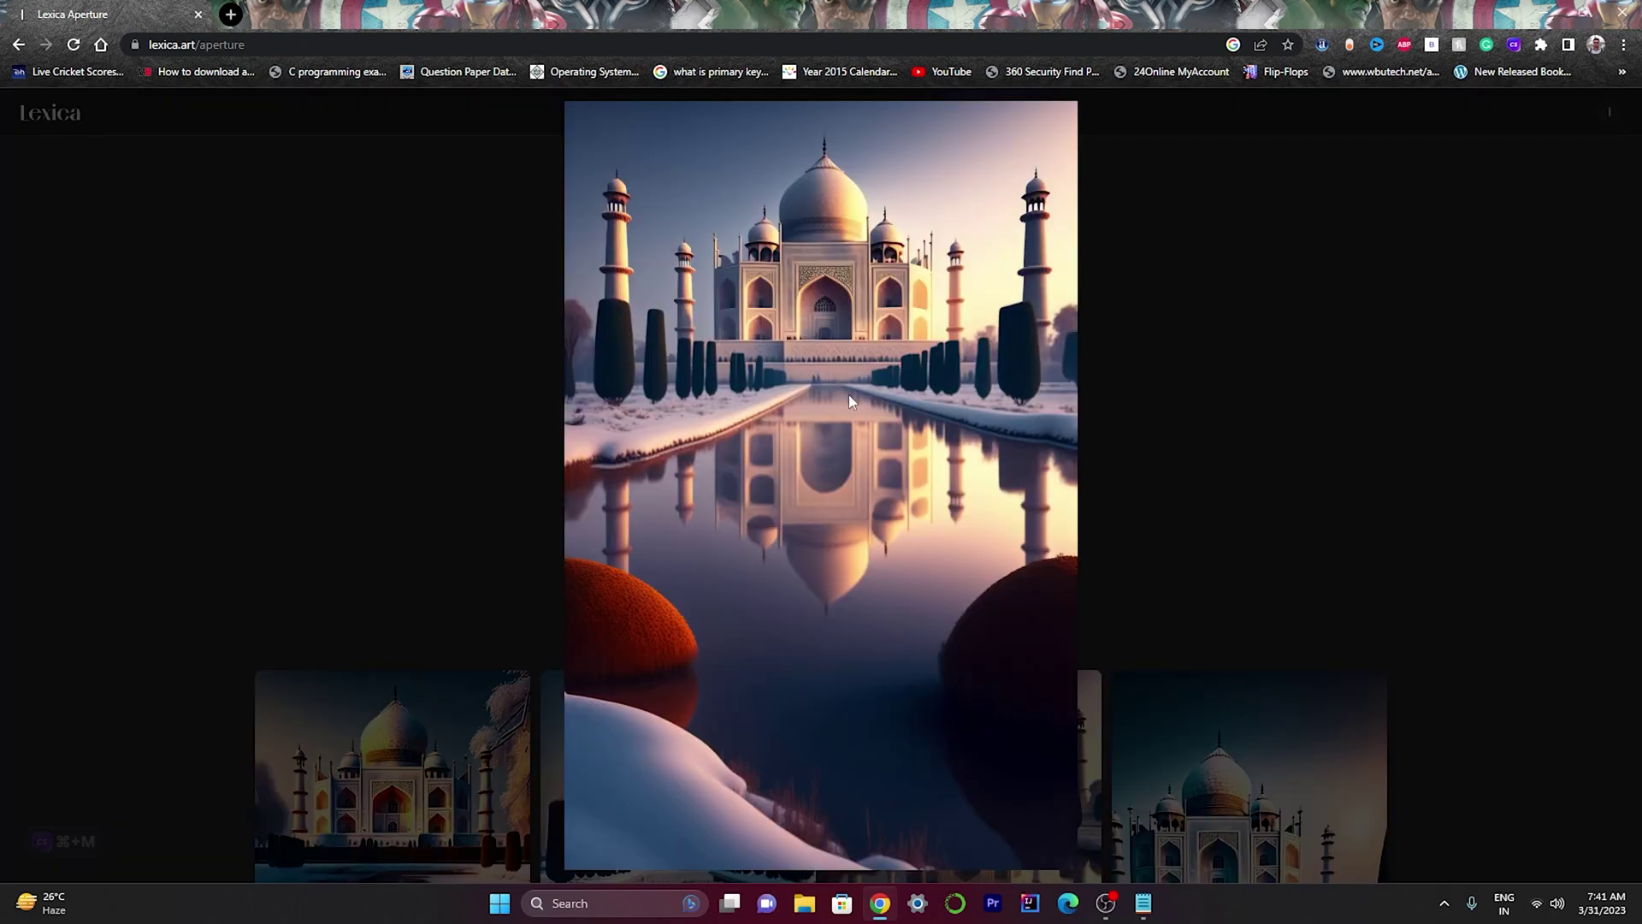
click(1317, 340)
- Set Dimensions to 768 × 512 landscape and generate new Taj Mahal images
mouse_move(1300, 251)
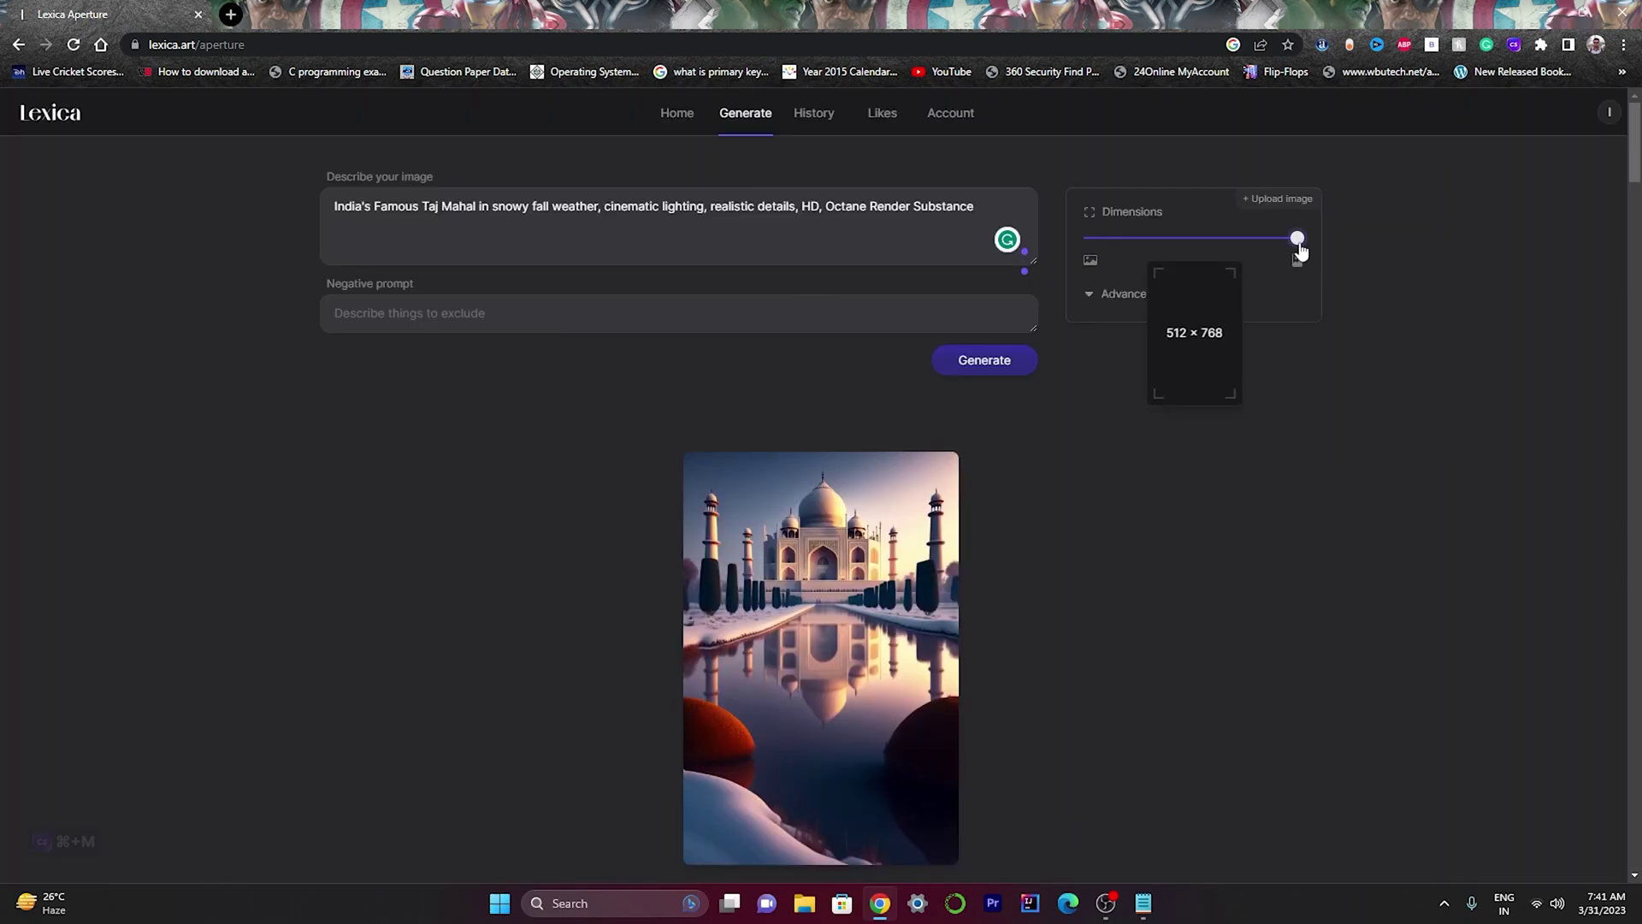
drag(1300, 248, 1088, 253)
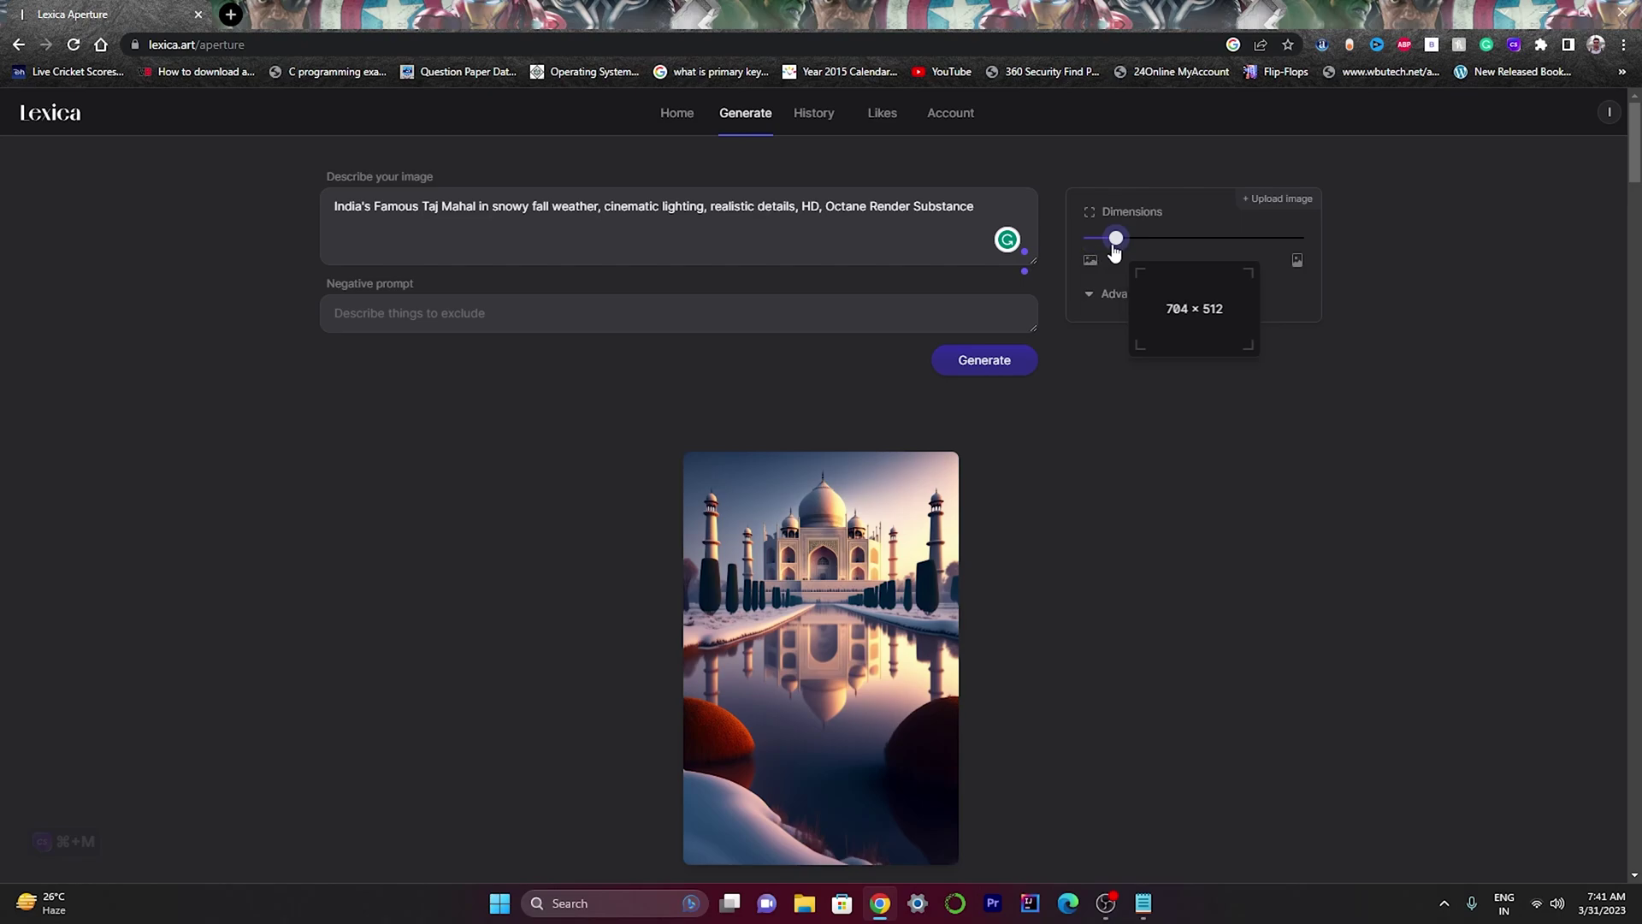
mouse_move(1088, 252)
mouse_down()
mouse_move(1246, 240)
mouse_move(1096, 247)
mouse_up()
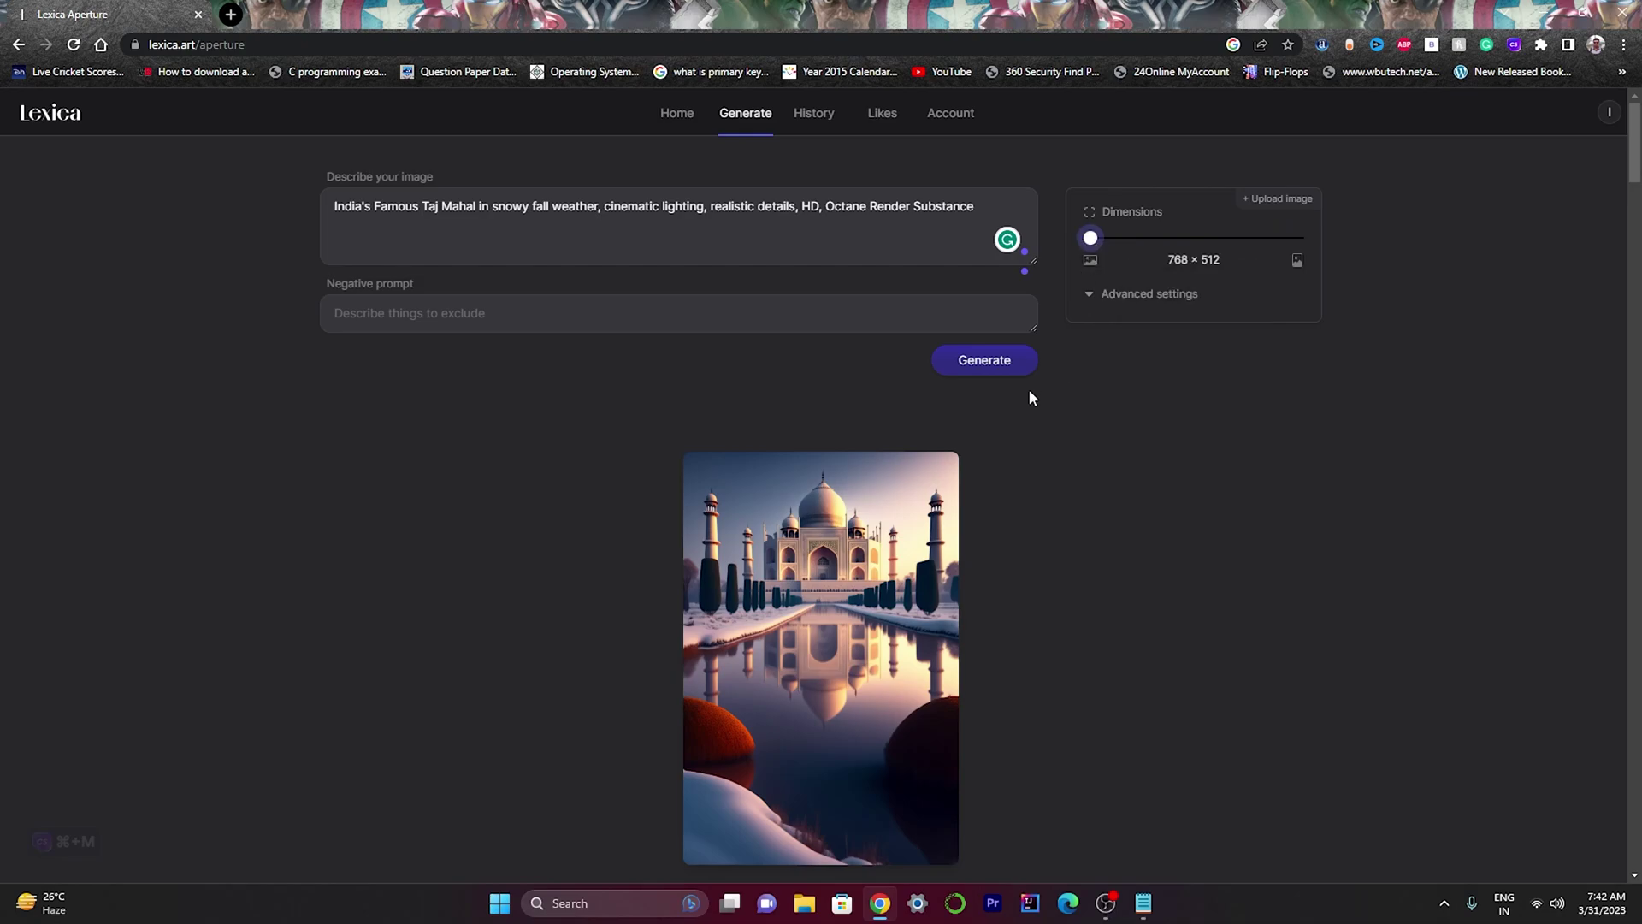
click(987, 370)
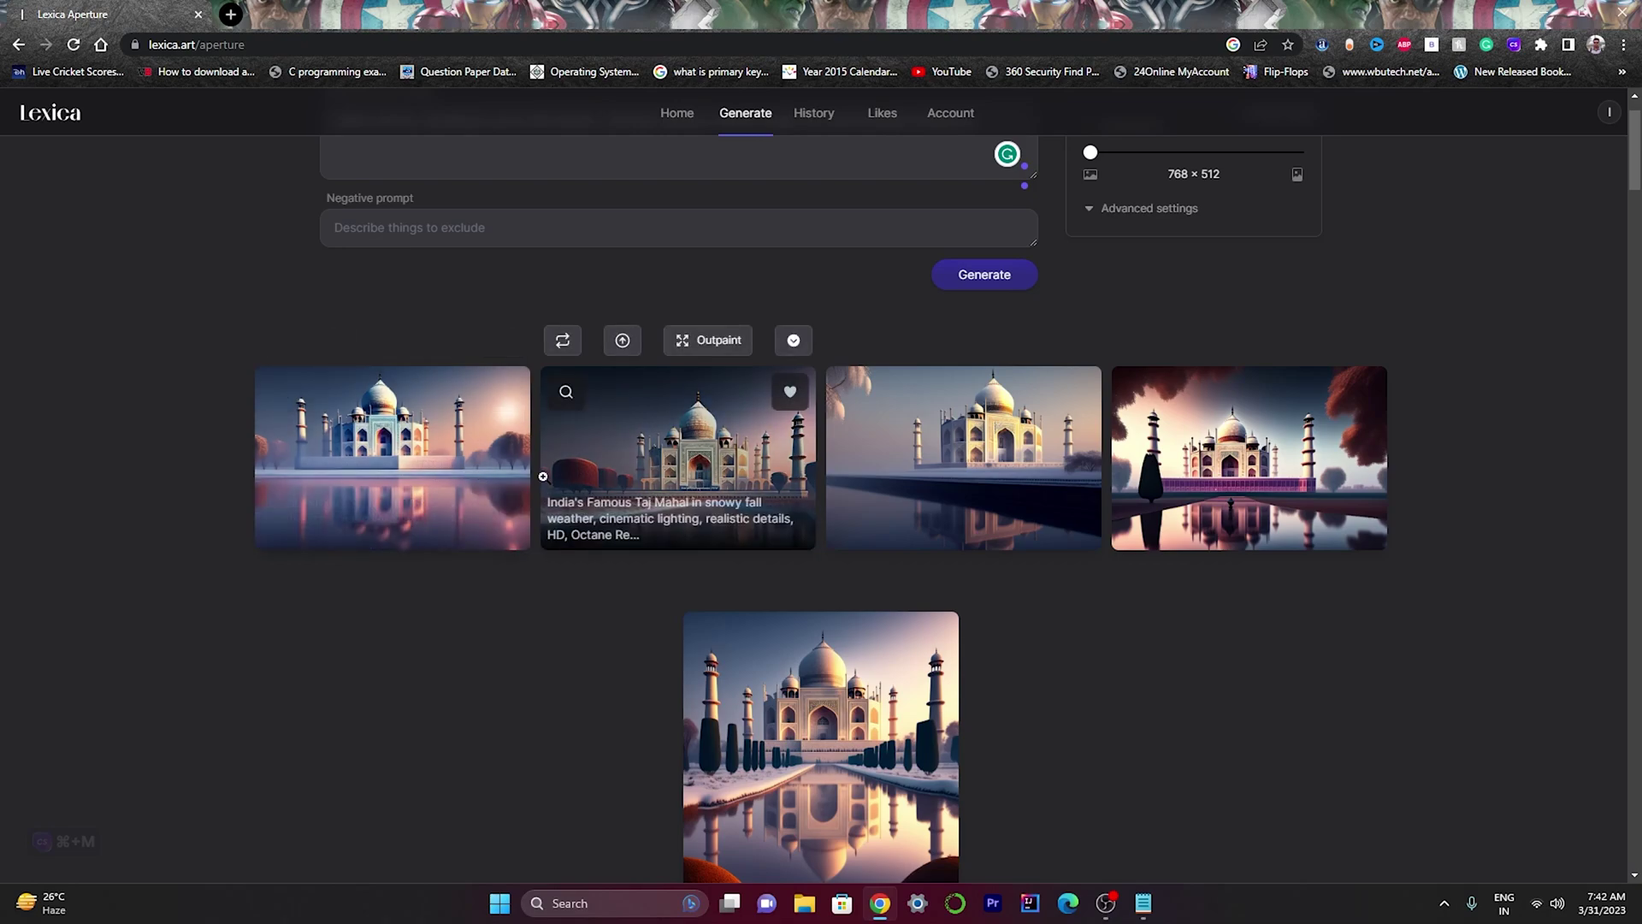
- Upscale the third landscape Taj Mahal image and preview the results enlarged
click(873, 377)
click(1535, 352)
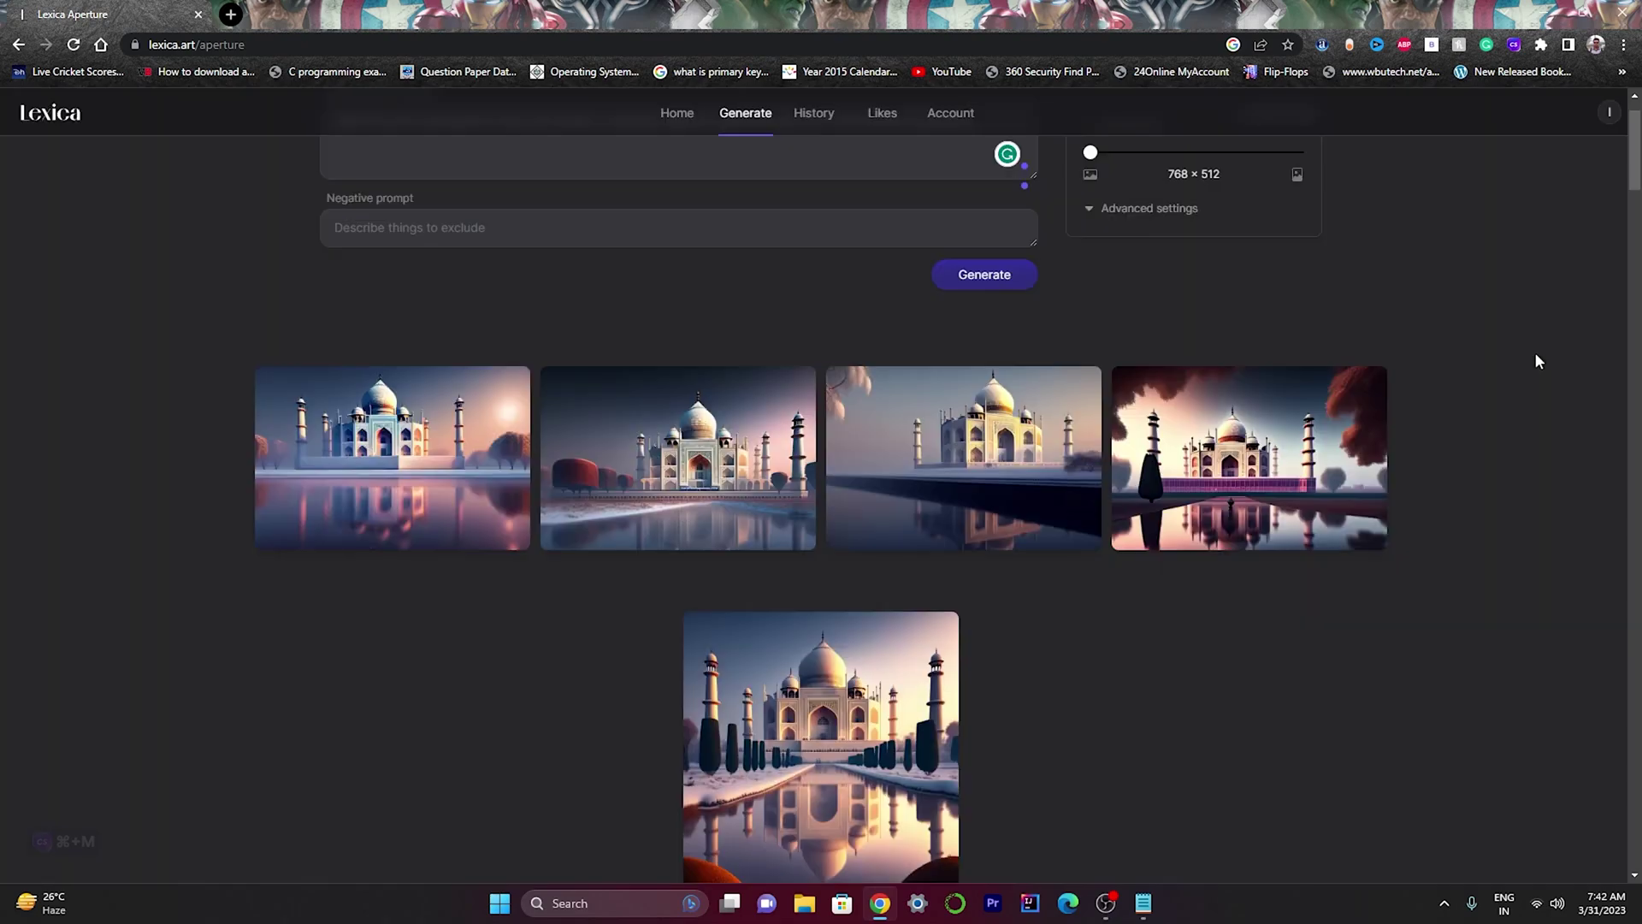
click(908, 342)
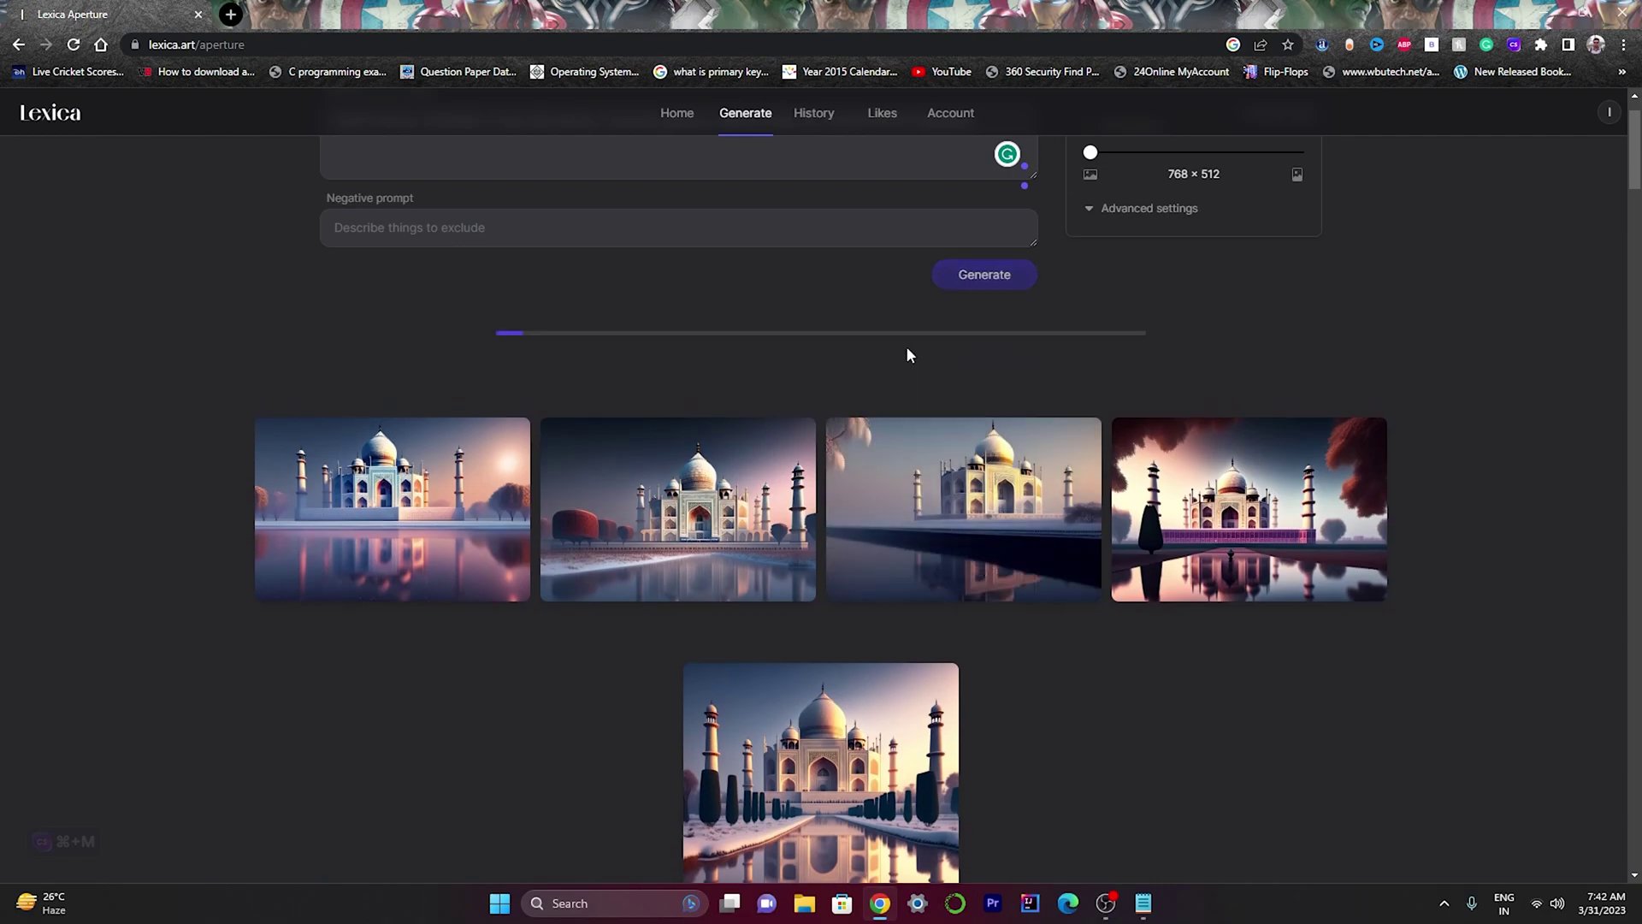
click(894, 427)
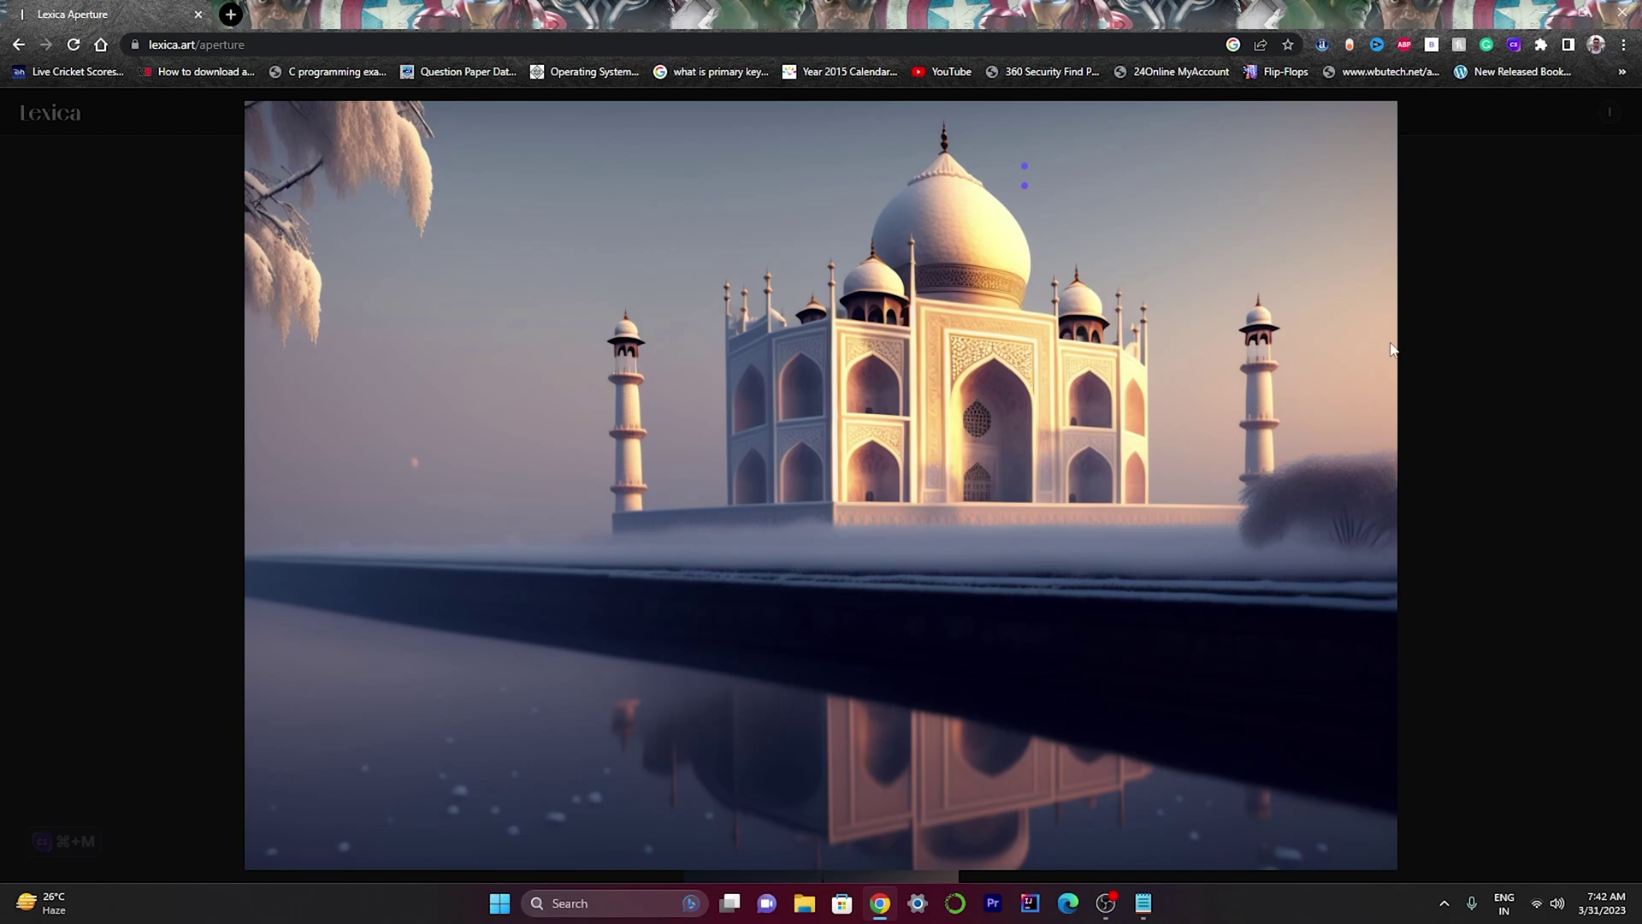
click(840, 345)
click(952, 650)
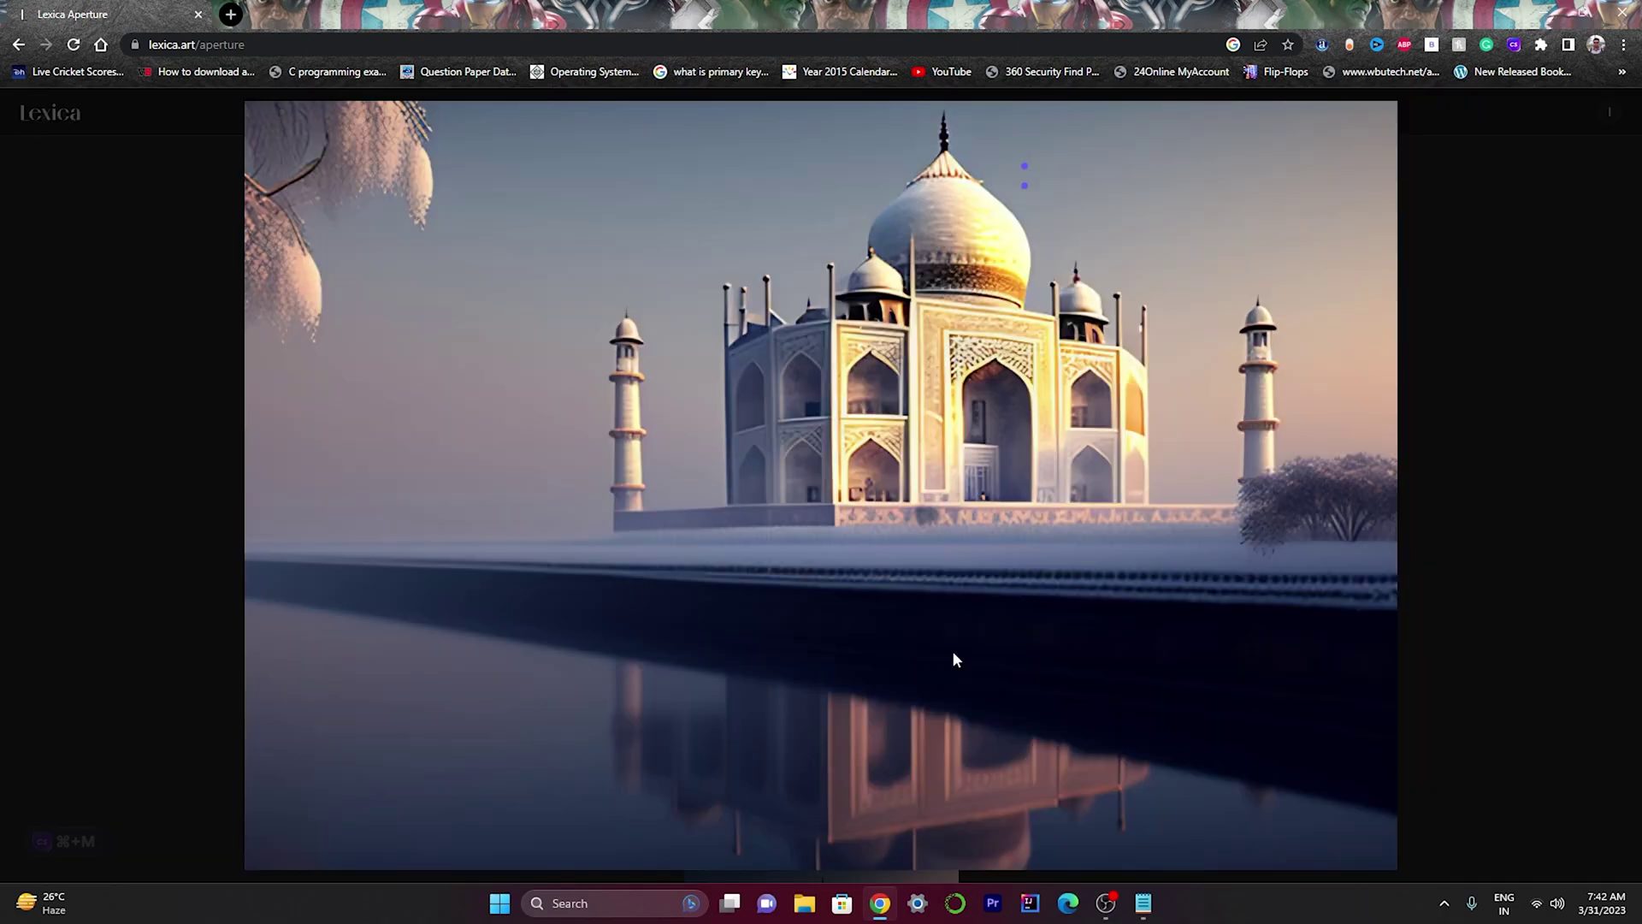
click(954, 271)
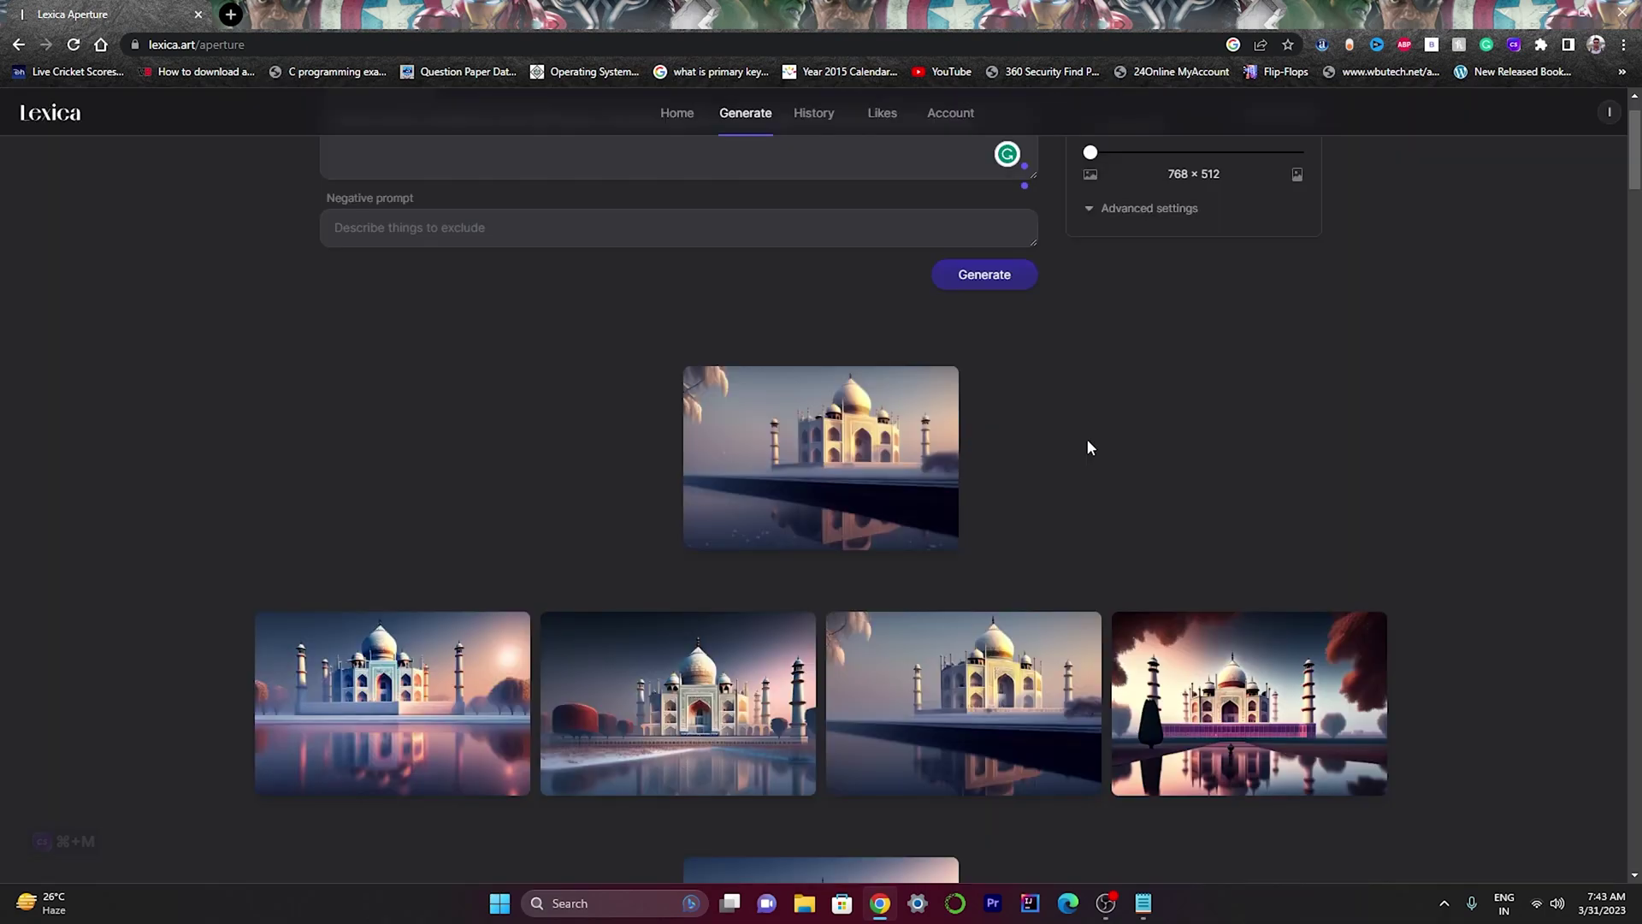
- Generate 512 × 768 portrait vintage motorcycle images and enlarge the second one
scroll(1088, 446, up, 1)
click(1144, 902)
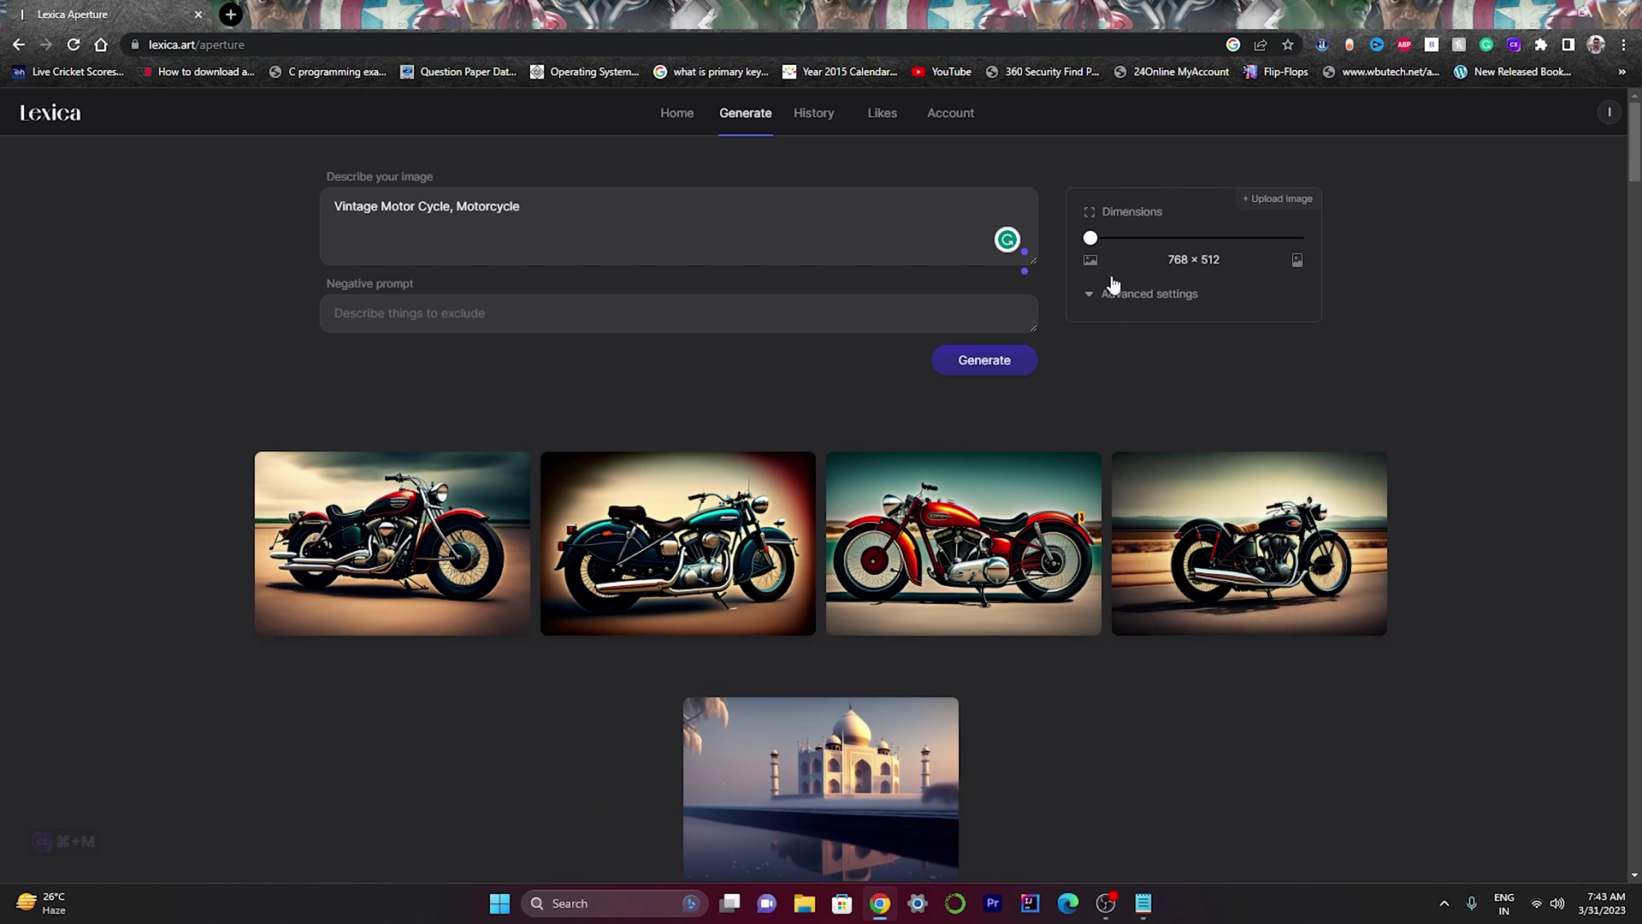
drag(1092, 241, 1297, 238)
click(1025, 365)
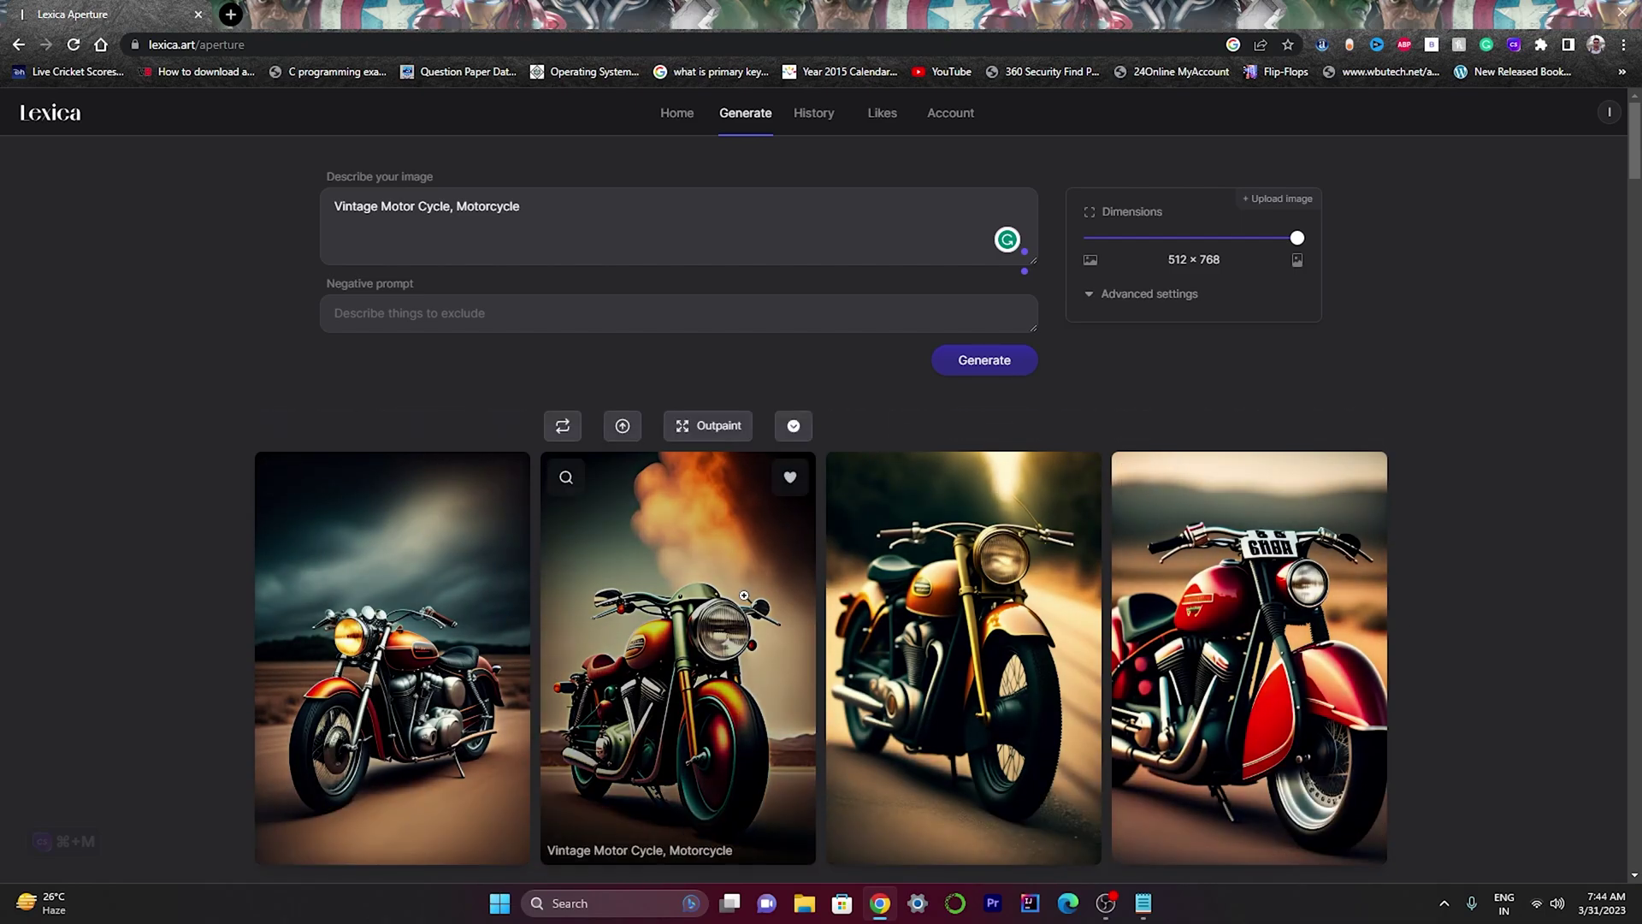
click(804, 488)
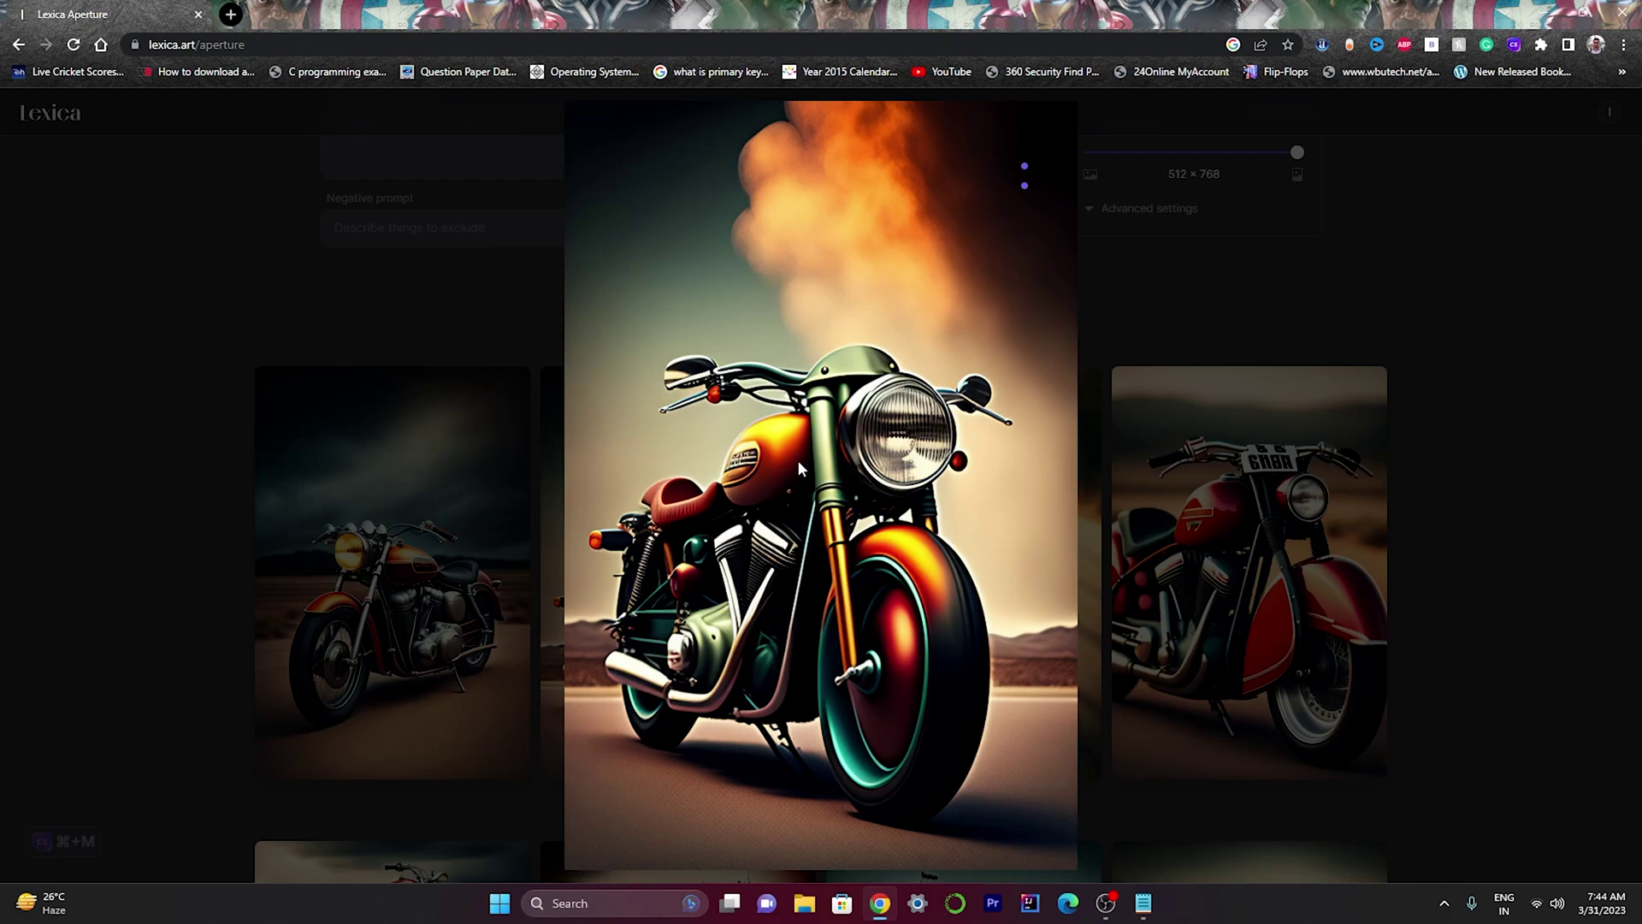
click(1512, 347)
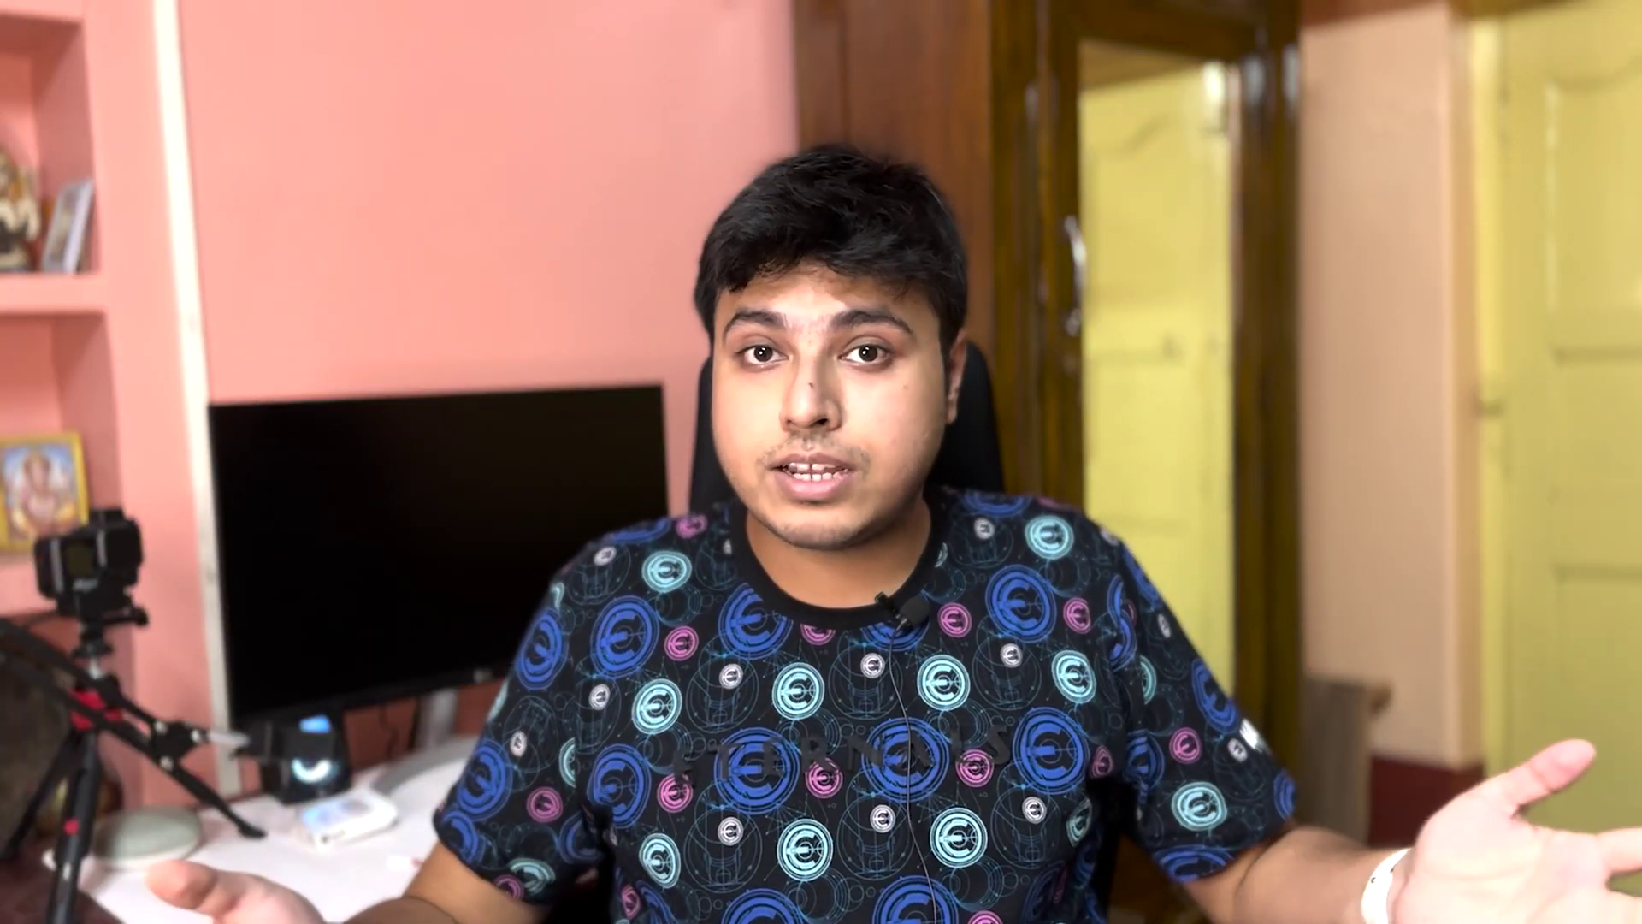